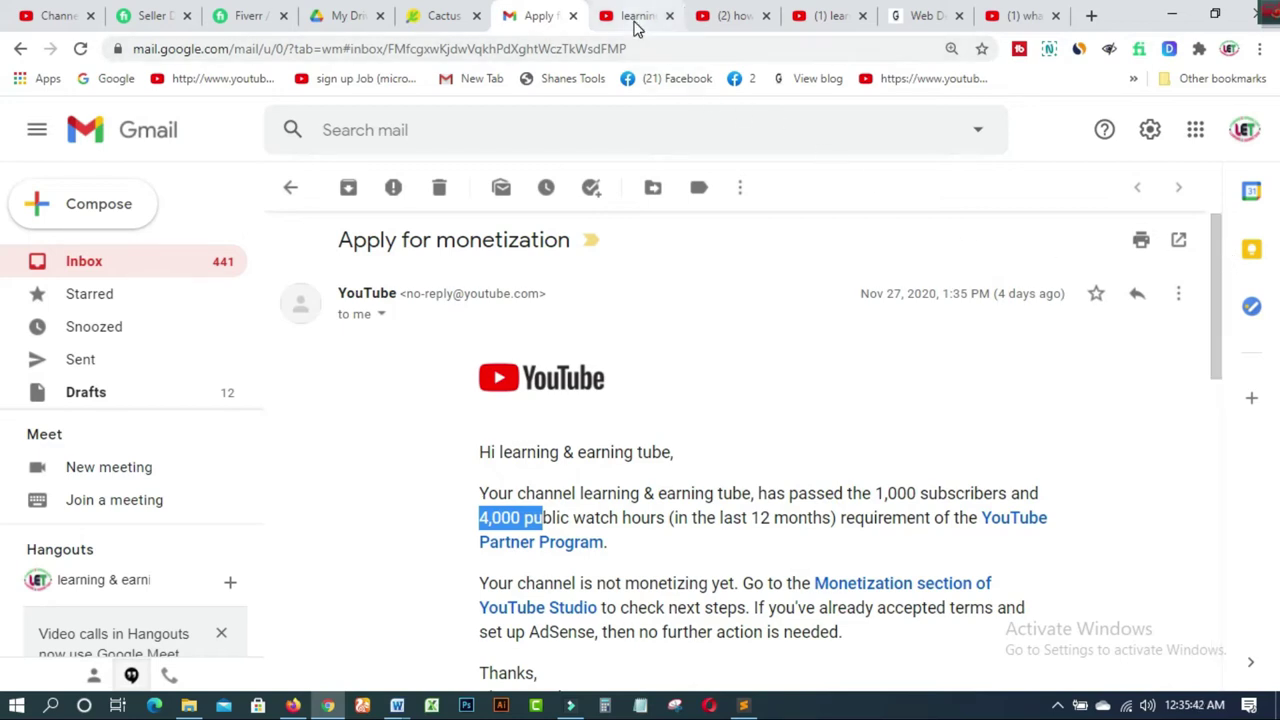
# - Switch from the monetization e-mail to the YouTube channel's videos page and view it from the channel header
pyautogui.click(634, 18)
pyautogui.click(1249, 246)
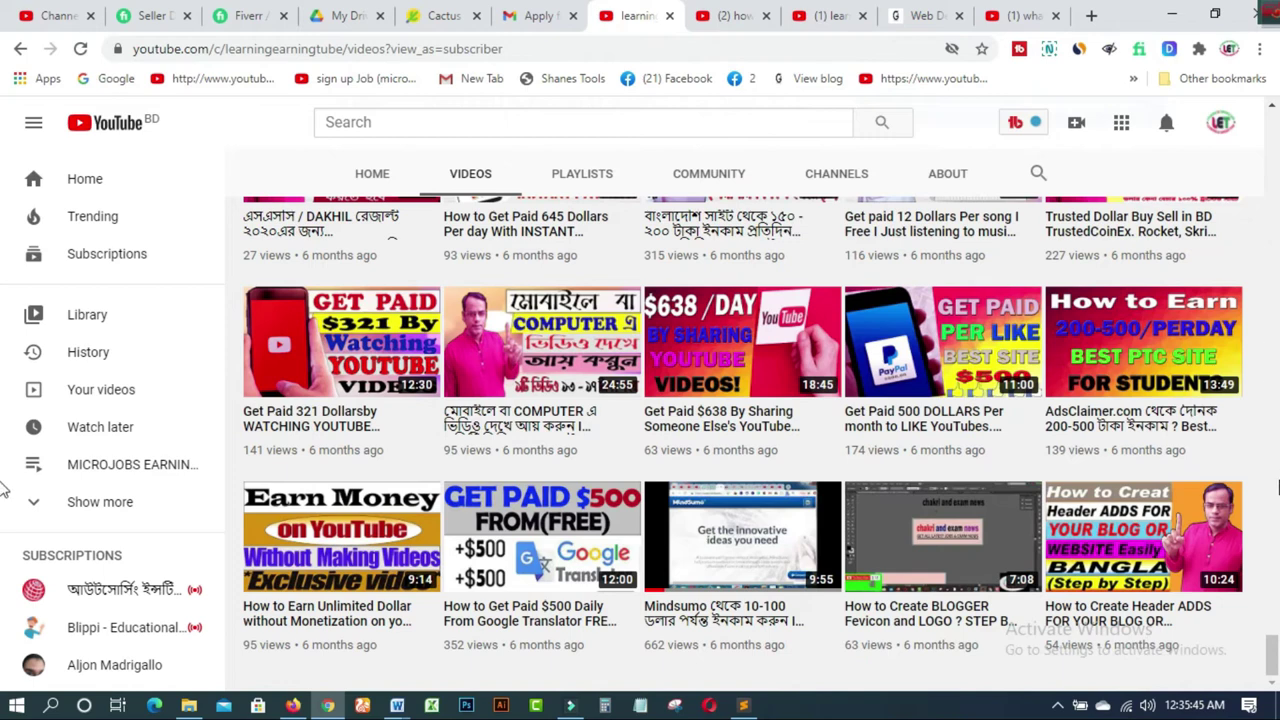
pyautogui.moveTo(1272, 643); pyautogui.dragTo(4, 148)
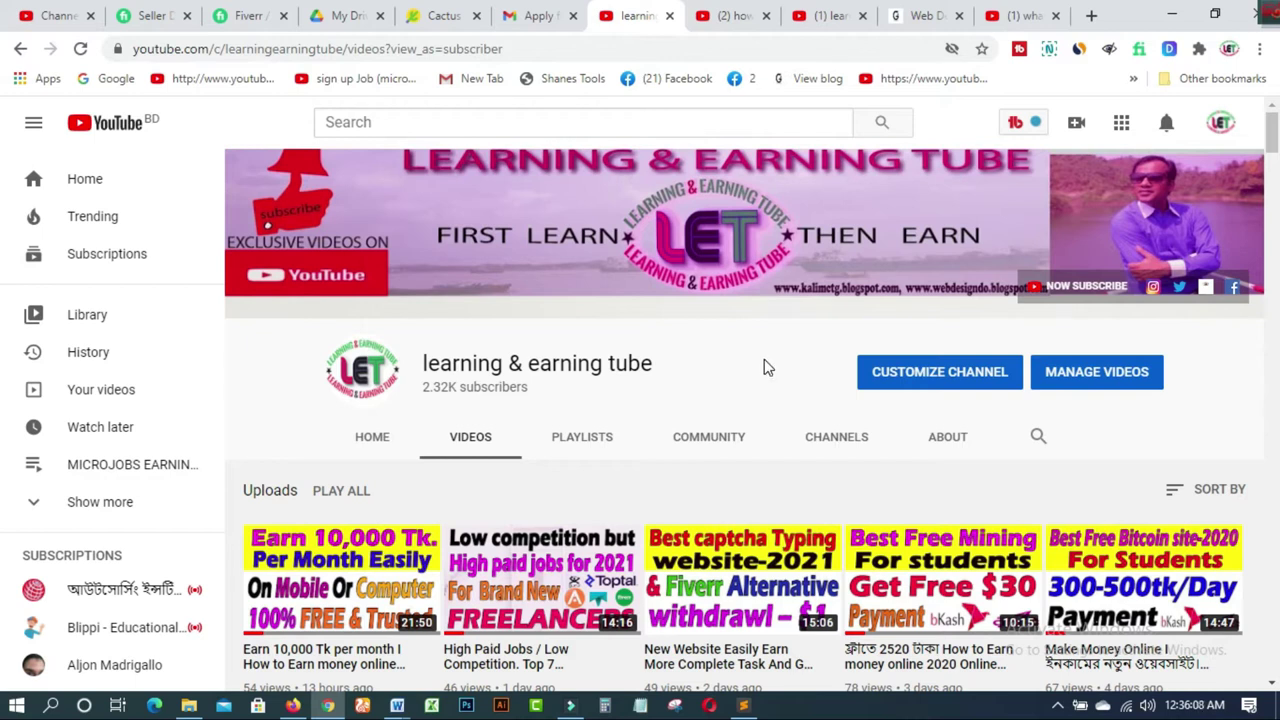
# - Open the Windows prefetch folder through the Run dialog and maximize its window
pyautogui.click(52, 706)
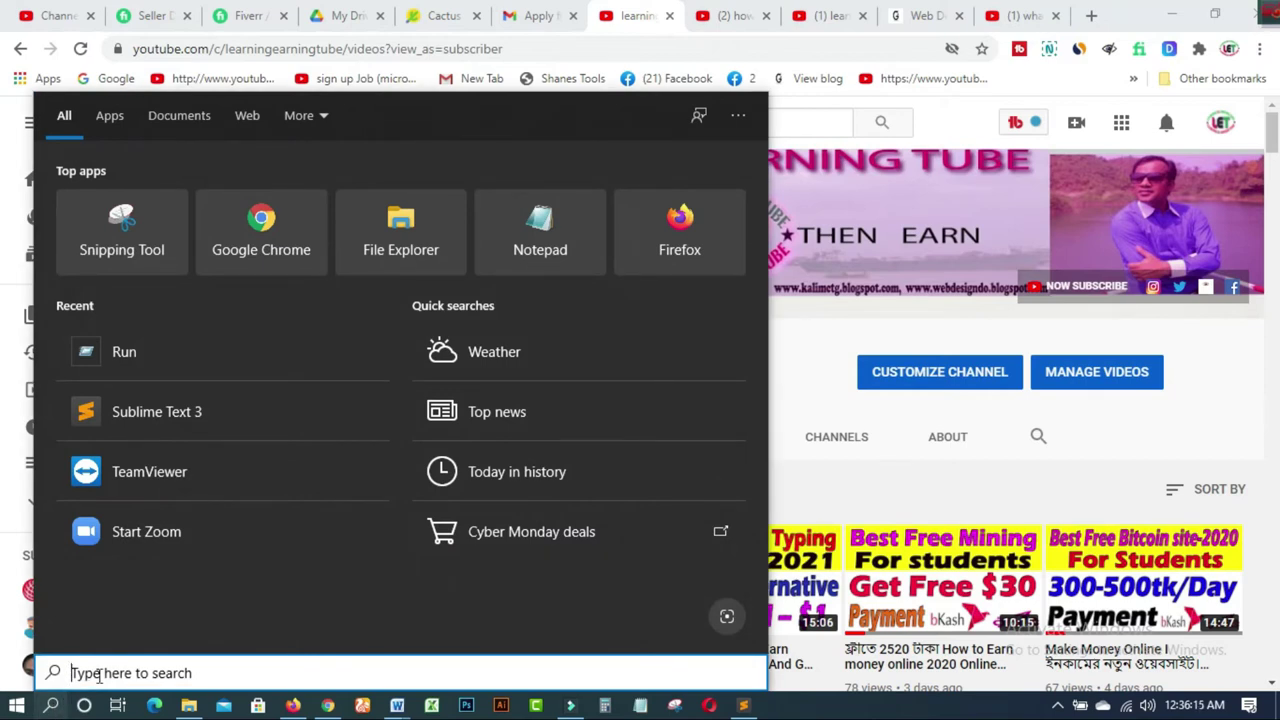
pyautogui.write('run')
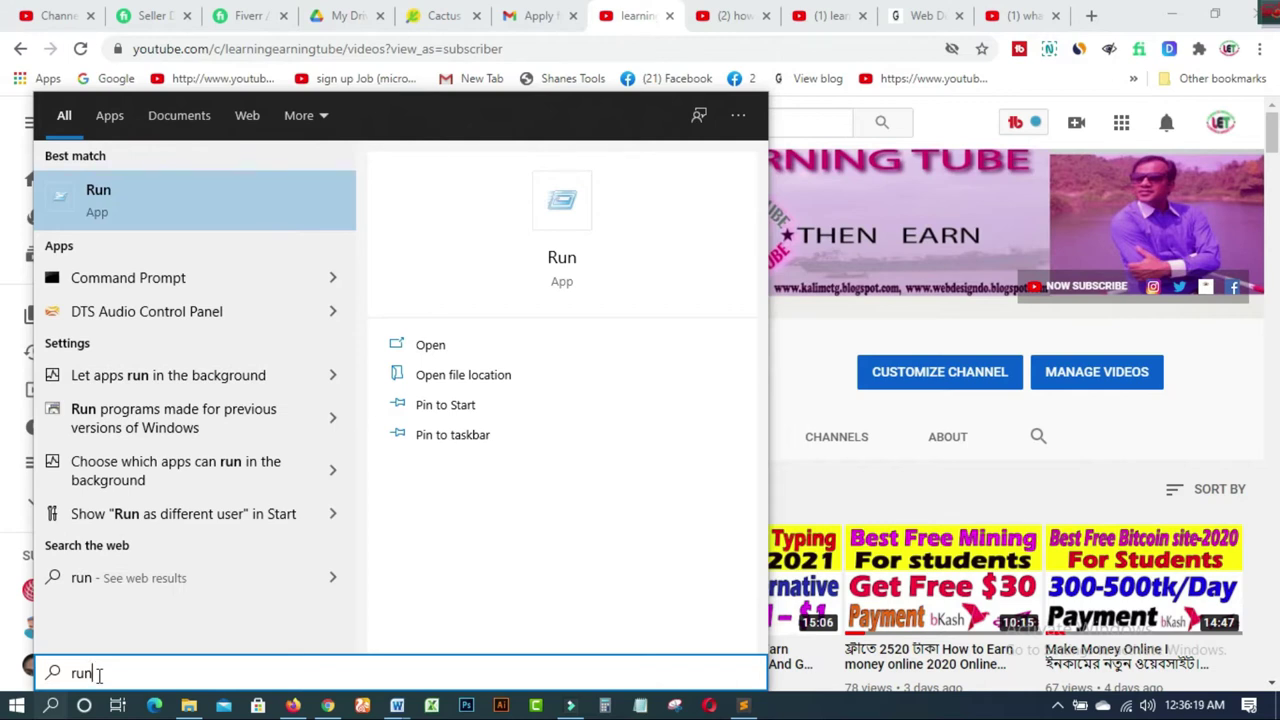
pyautogui.click(98, 200)
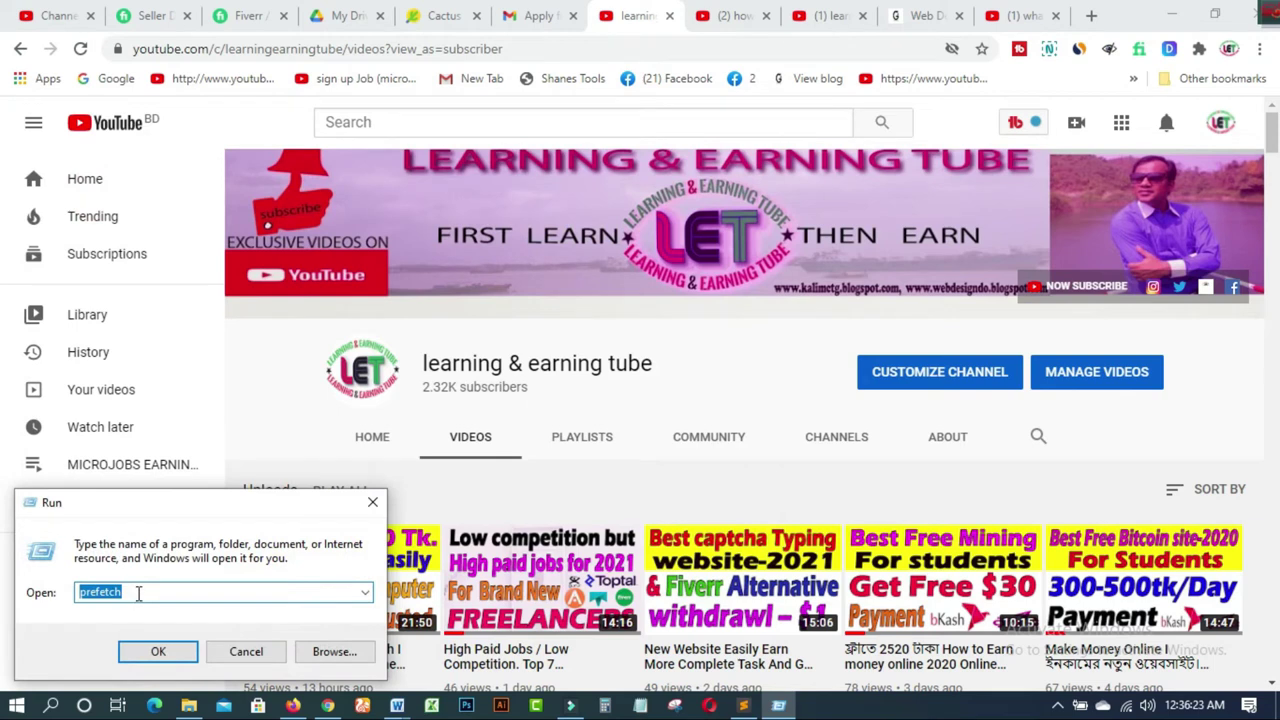
pyautogui.moveTo(178, 525); pyautogui.dragTo(278, 254)
pyautogui.click(236, 323)
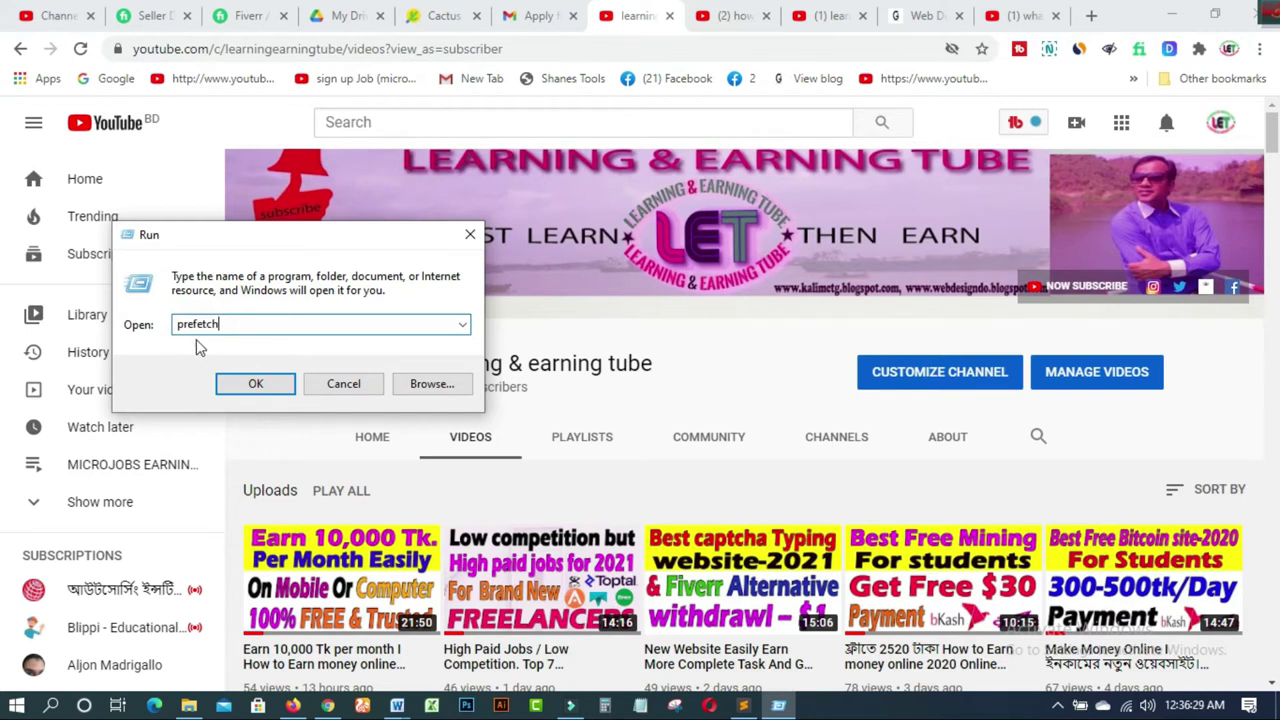
pyautogui.click(255, 386)
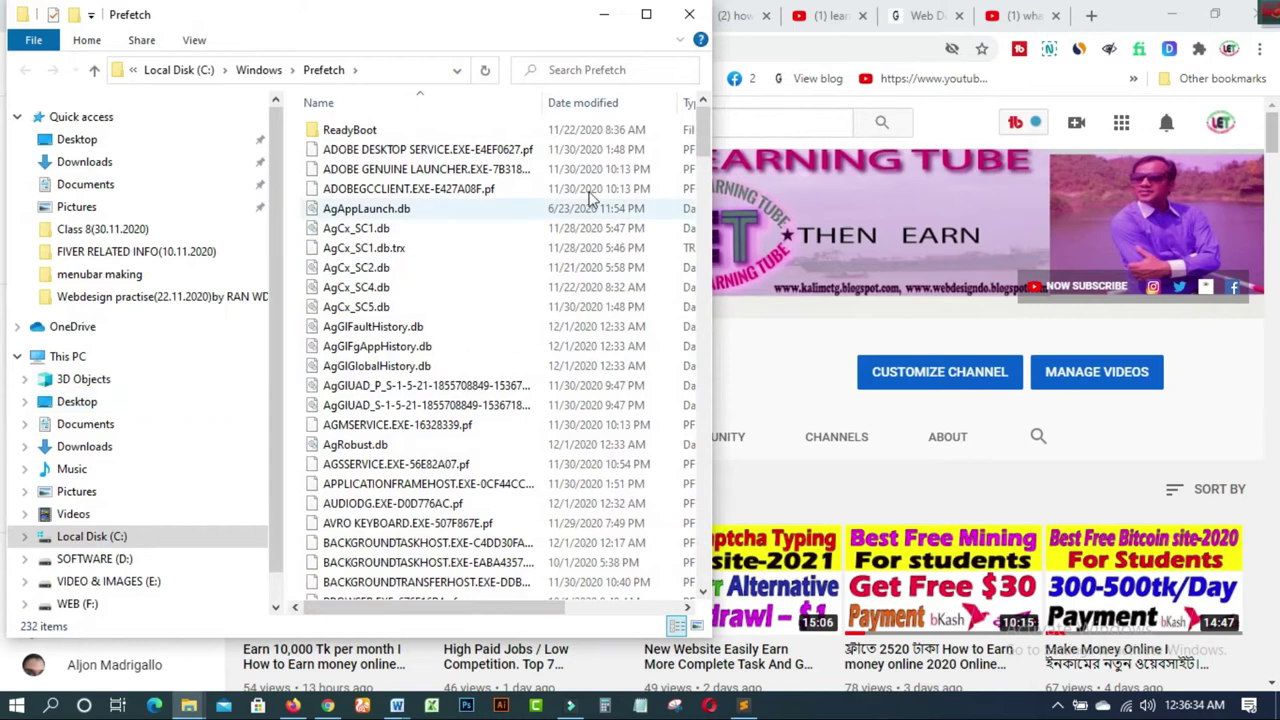
pyautogui.click(646, 18)
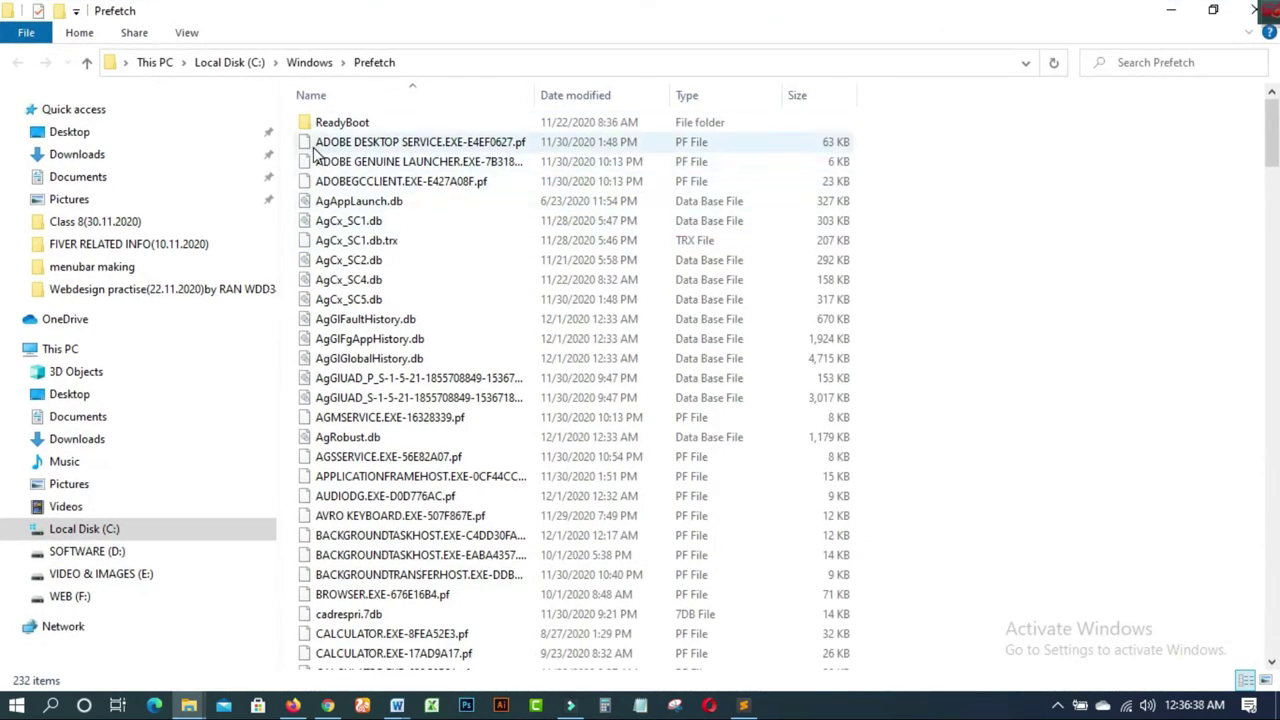
# - Delete all files in the Prefetch folder except the ReadyBoot folder, retrying and then skipping the file in use
pyautogui.moveTo(294, 149); pyautogui.dragTo(360, 705)
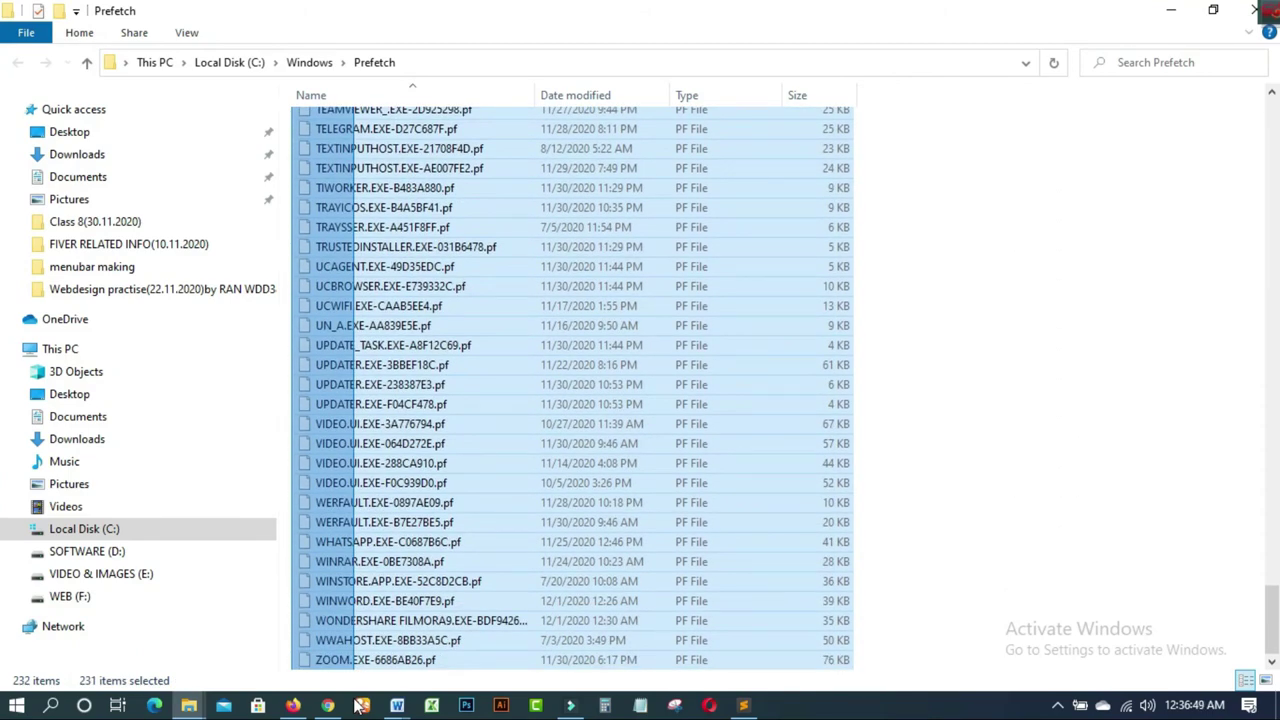
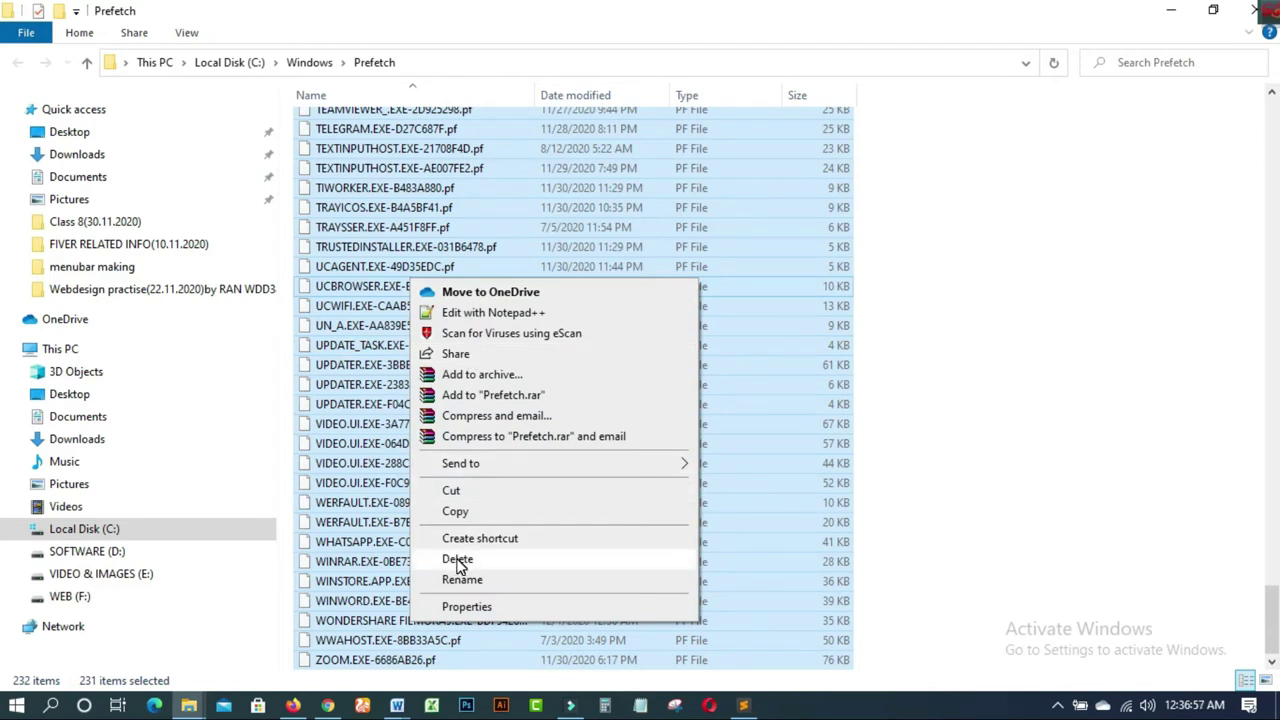
pyautogui.click(458, 560)
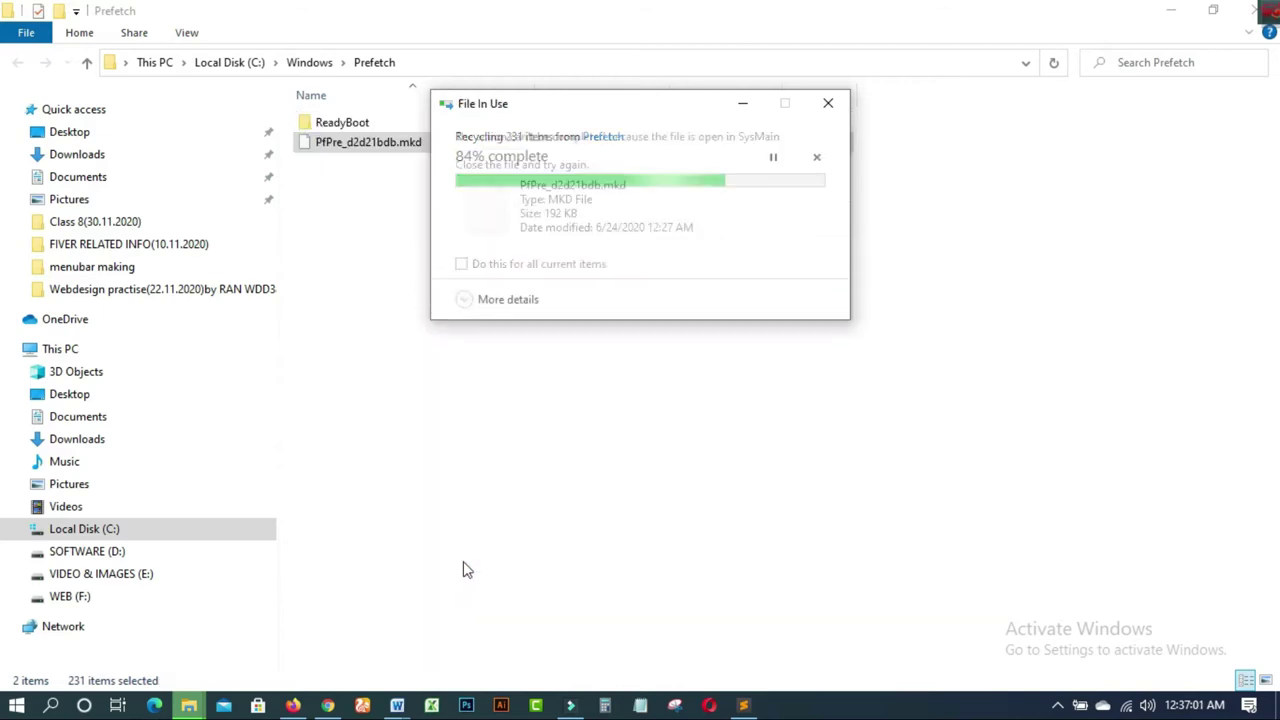
pyautogui.click(461, 264)
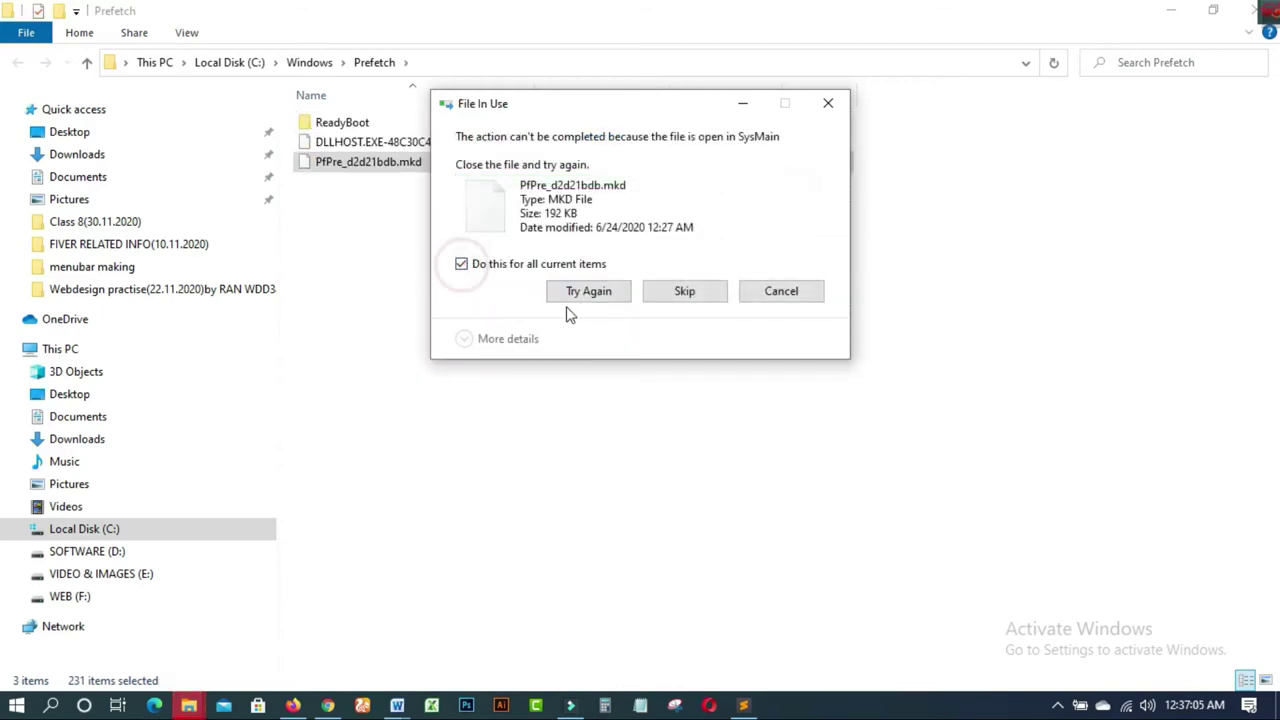
pyautogui.click(606, 296)
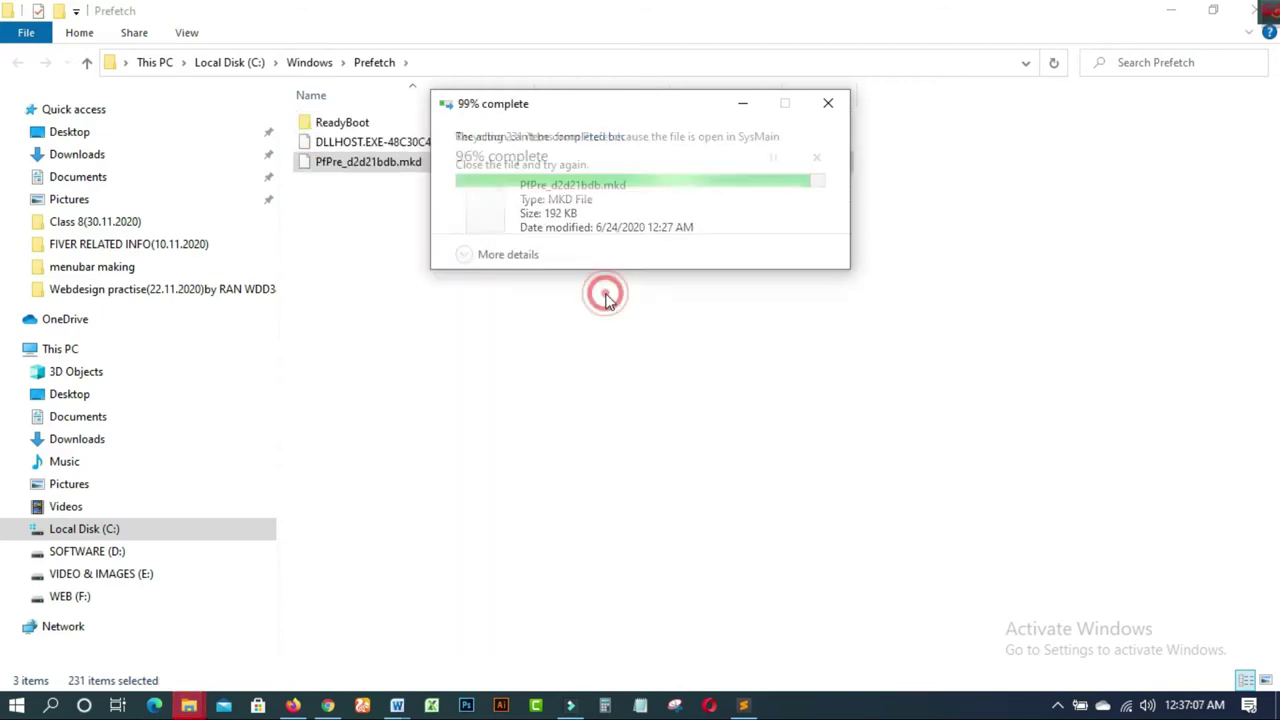
pyautogui.click(692, 296)
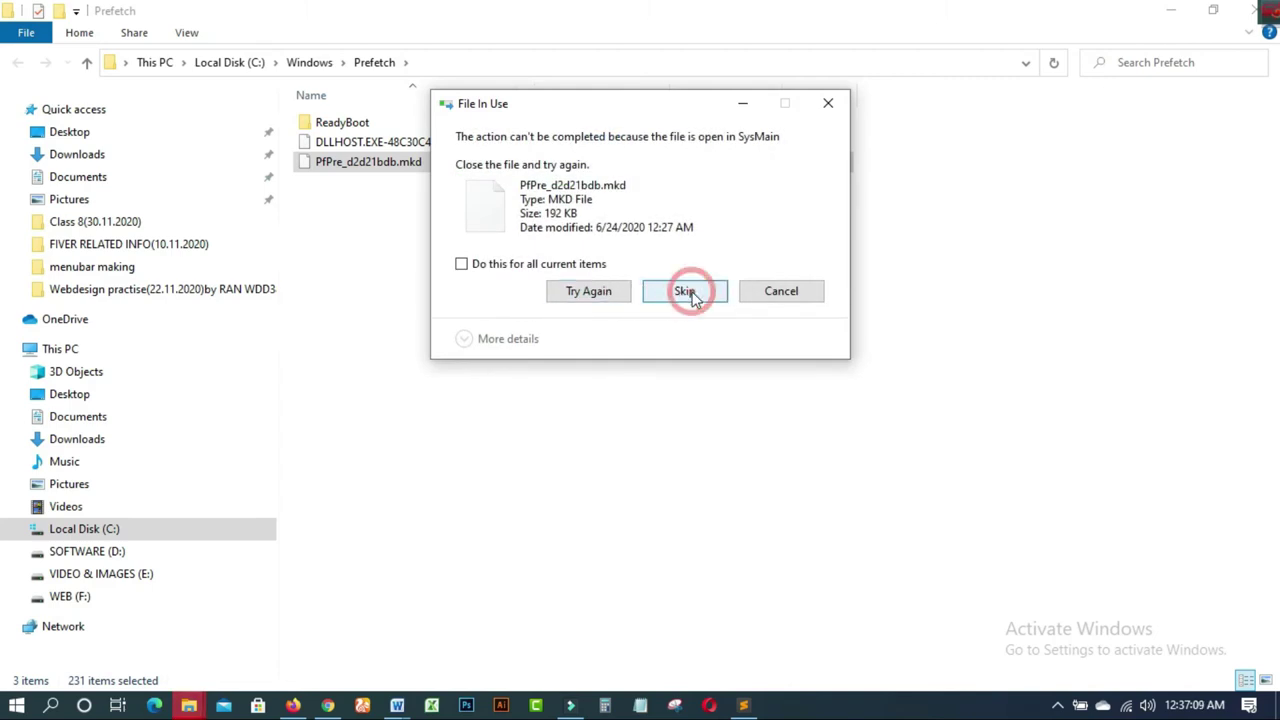
# - Delete the leftover DLLHOST.EXE-48C30C40.pf and PfPre_d2d21bdb.mkd files, skipping the one that is in use
pyautogui.click(304, 142)
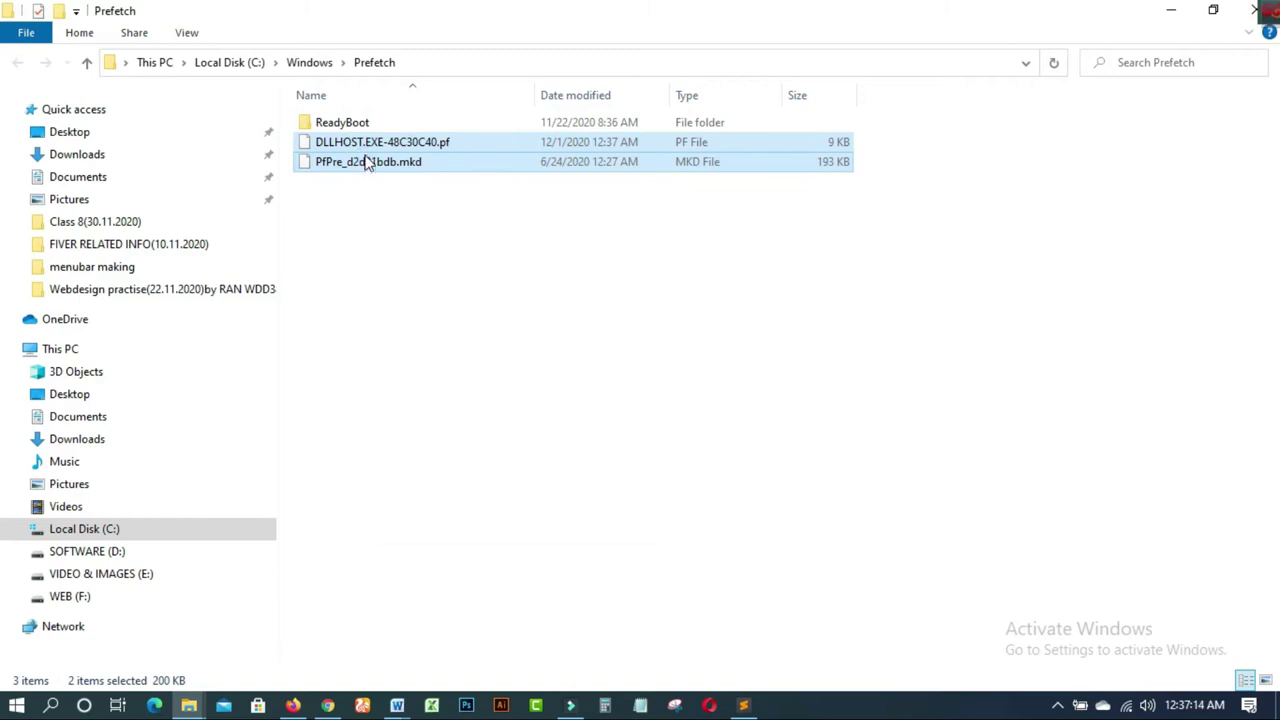
pyautogui.rightClick(365, 158)
pyautogui.click(412, 478)
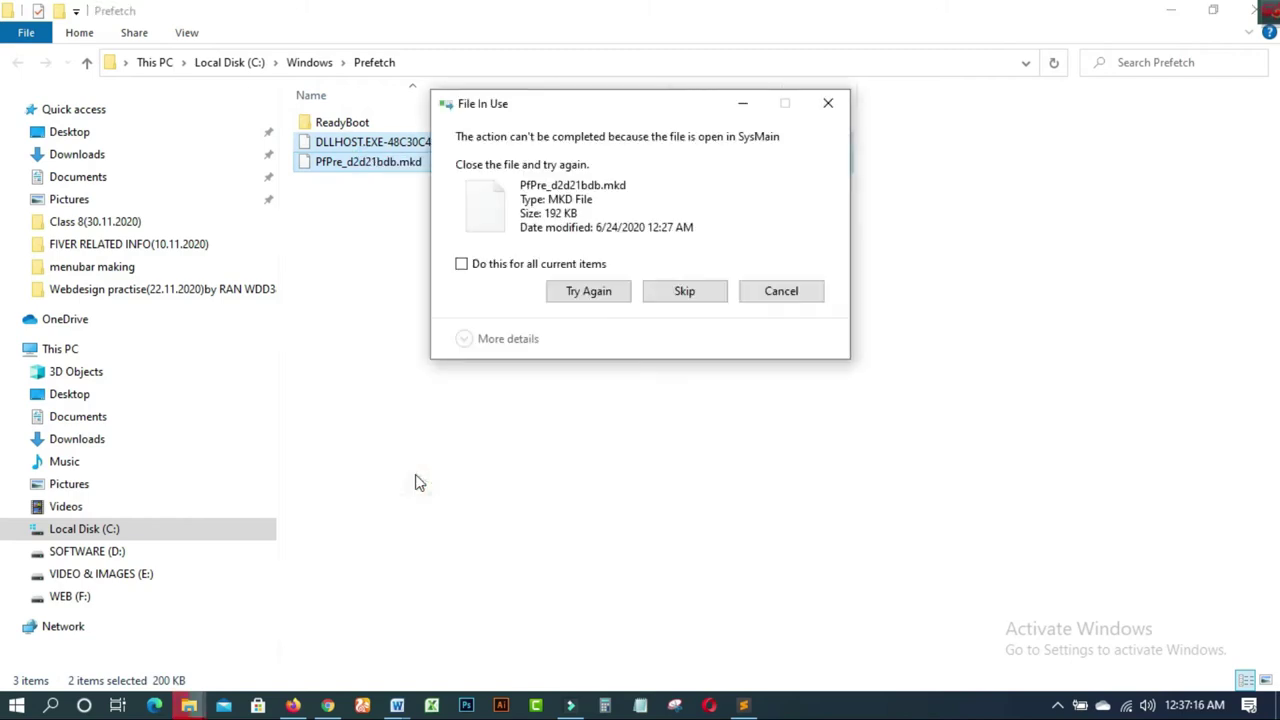
pyautogui.click(684, 292)
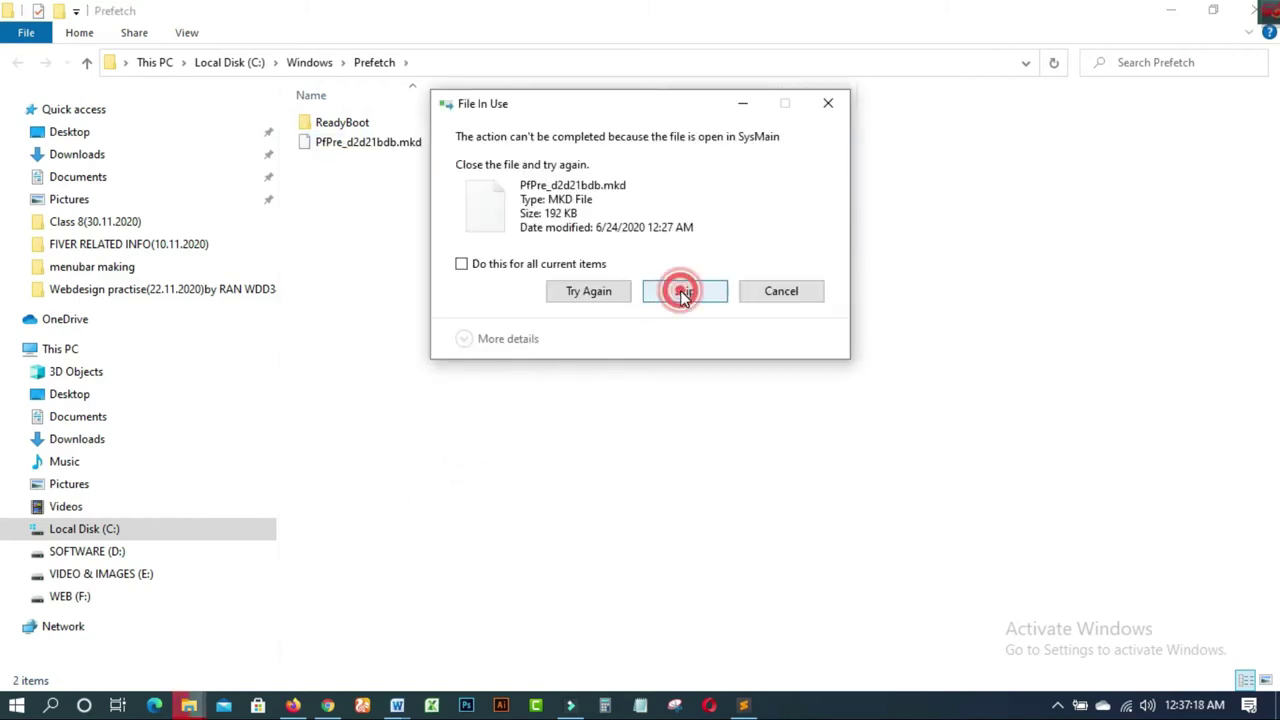
pyautogui.click(405, 250)
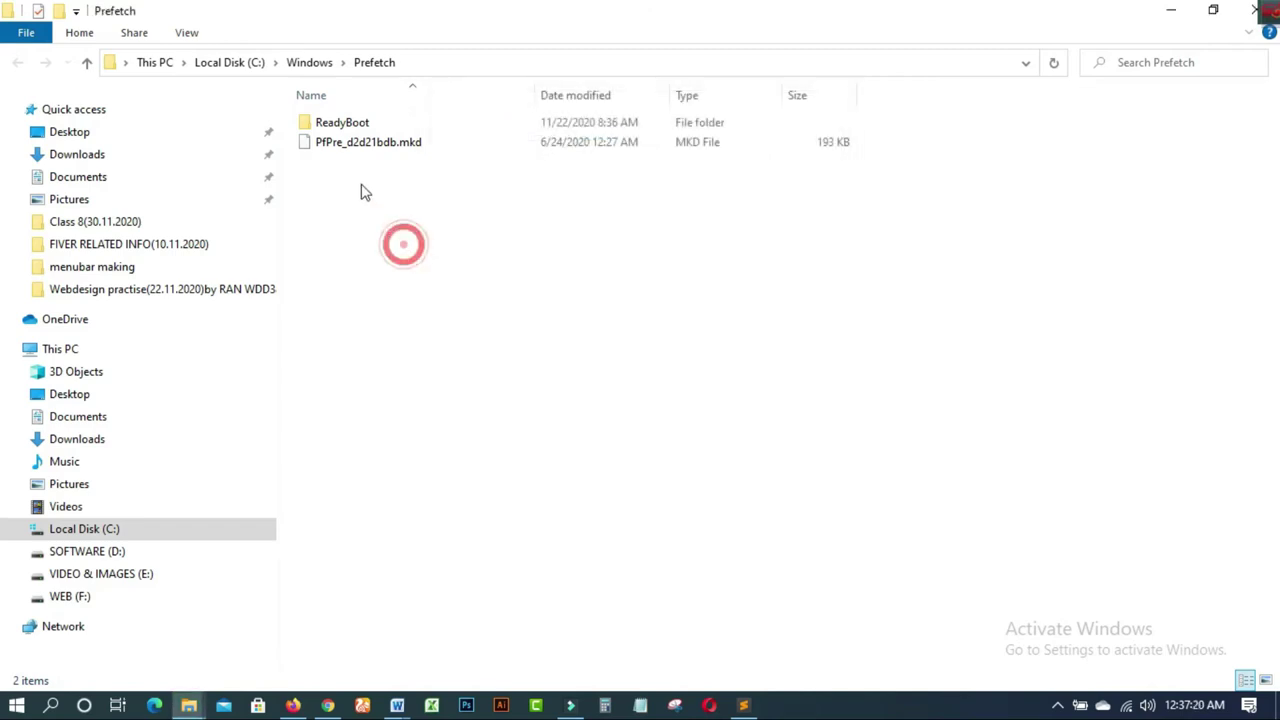
# - Try to delete PfPre_d2d21bdb.mkd on its own, retry once and dismiss the file-in-use dialog
pyautogui.click(349, 150)
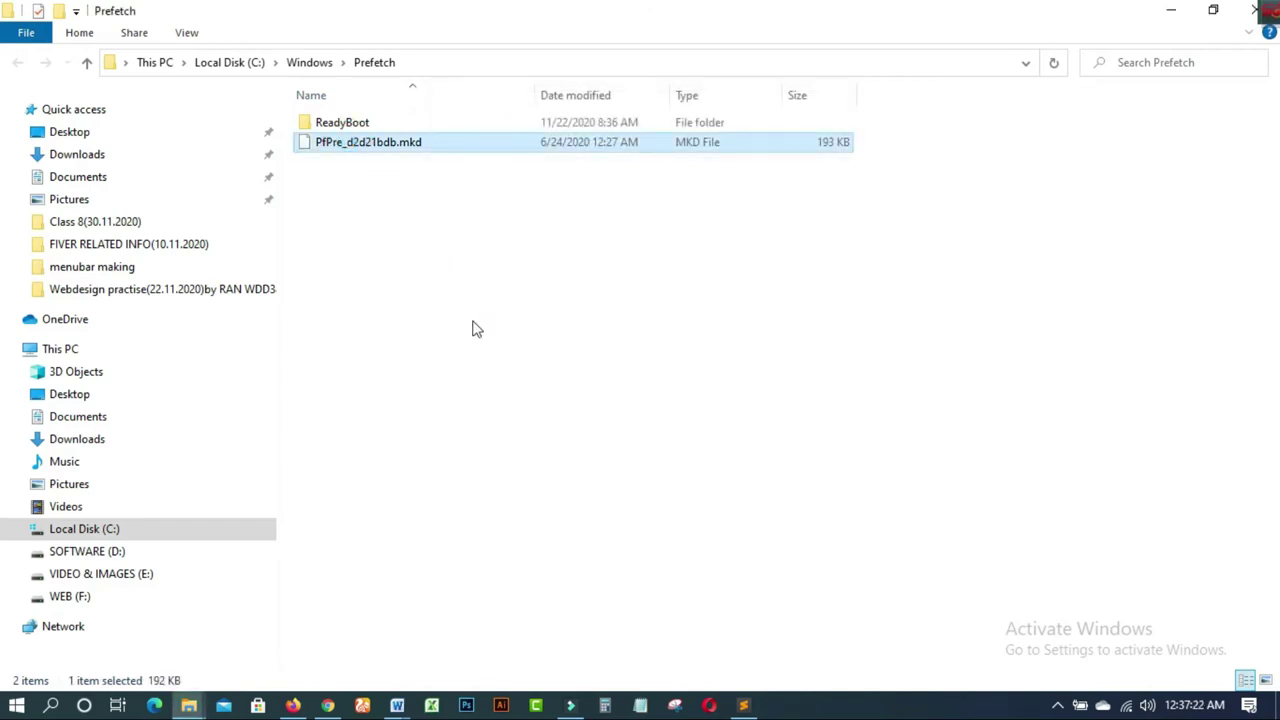
pyautogui.press('Menu')
pyautogui.click(395, 531)
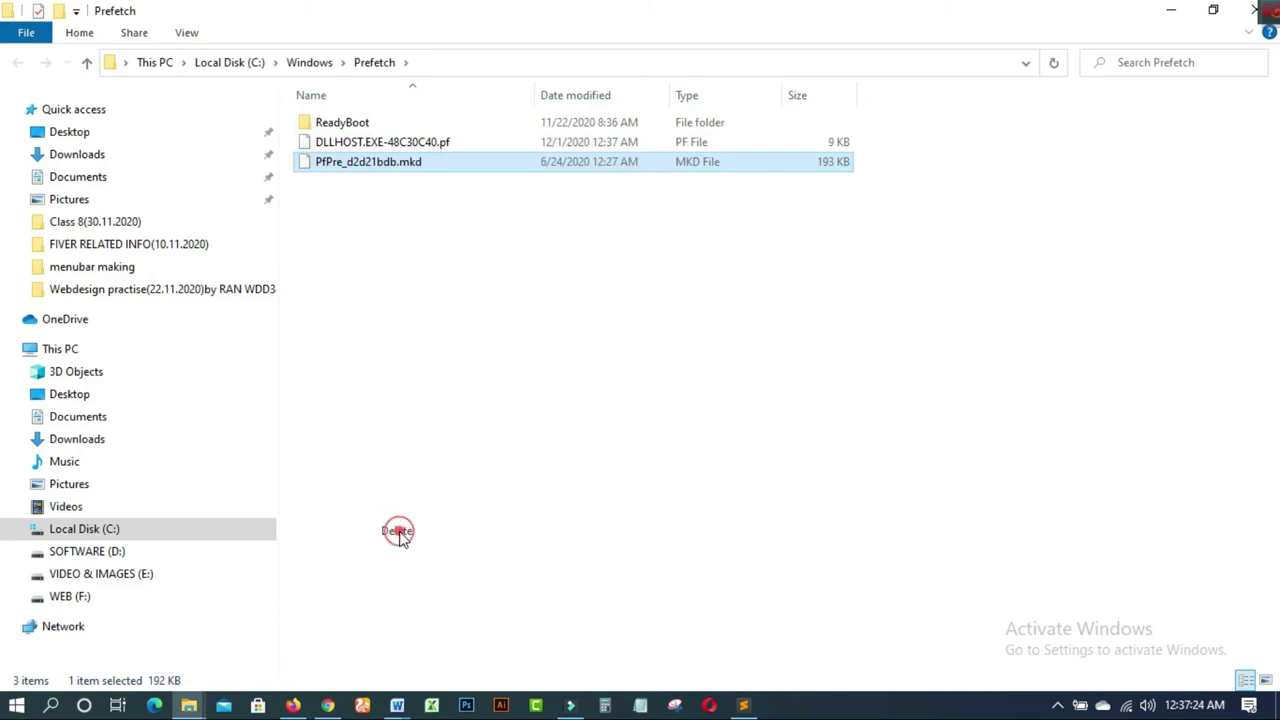
pyautogui.click(686, 258)
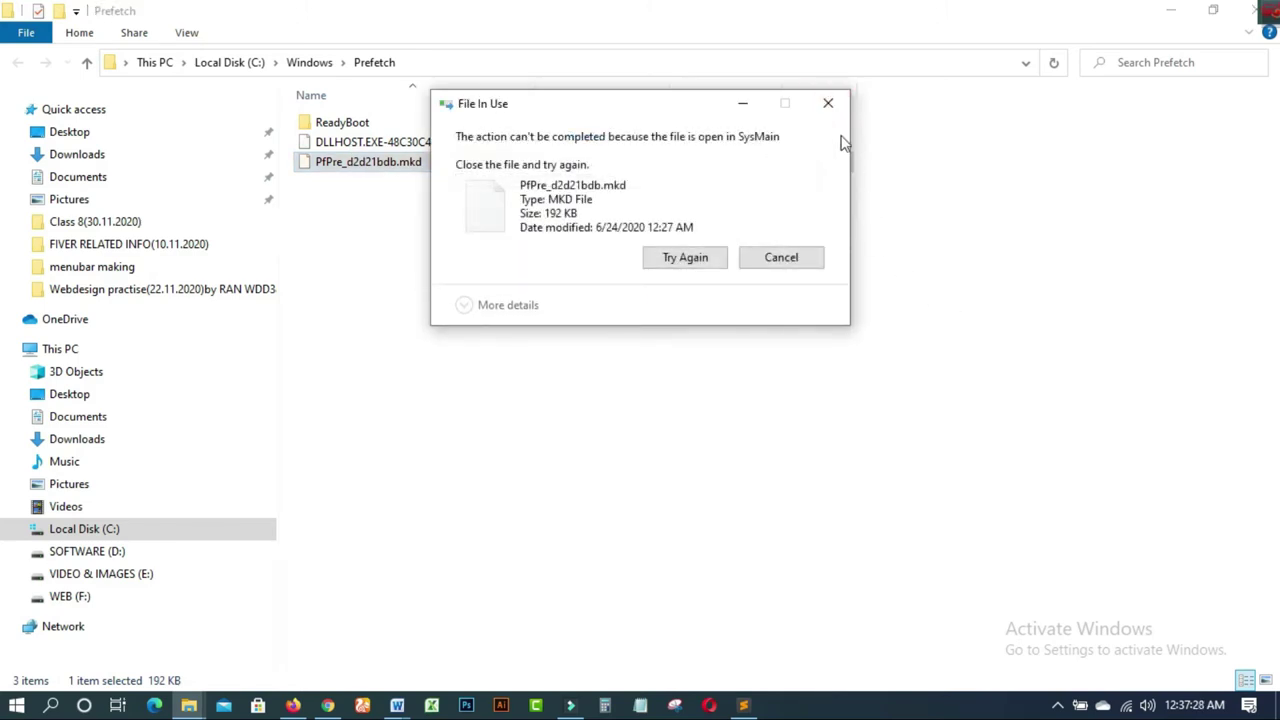
pyautogui.click(828, 103)
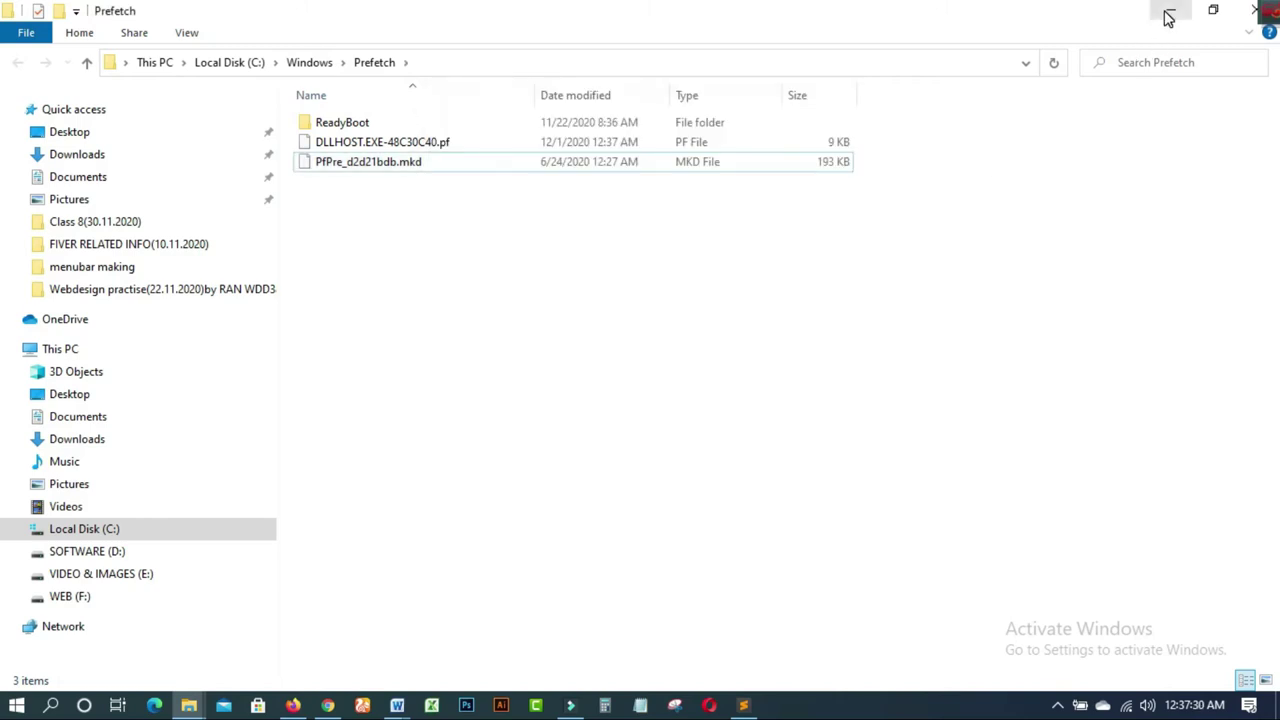
# - Minimize the Prefetch window and open YouTube Studio for the channel from the account options
pyautogui.click(1168, 16)
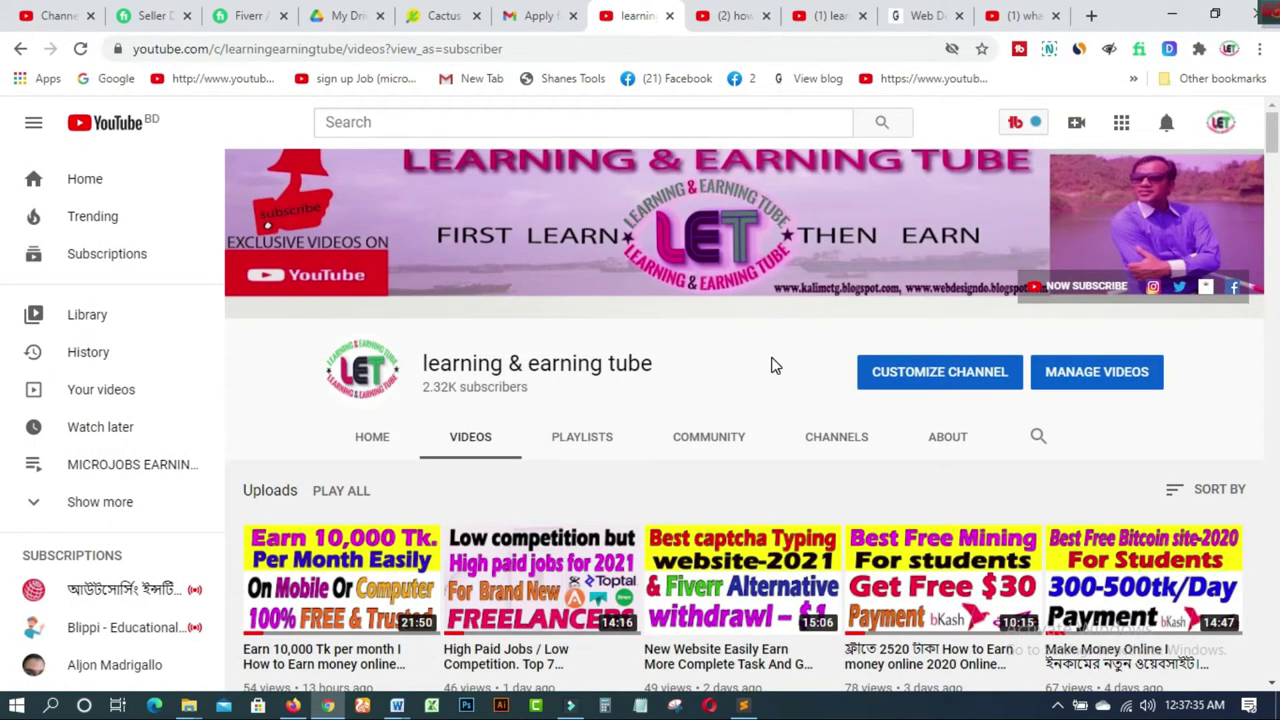
pyautogui.click(1222, 127)
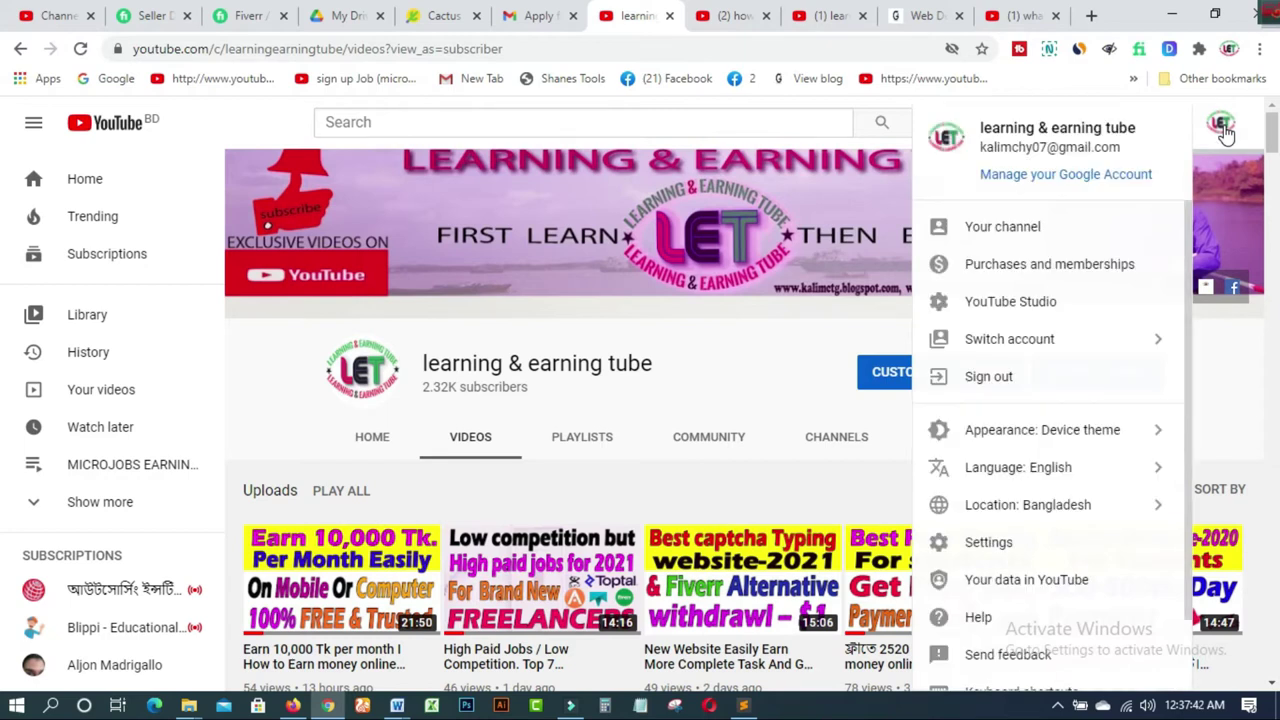
pyautogui.click(1020, 310)
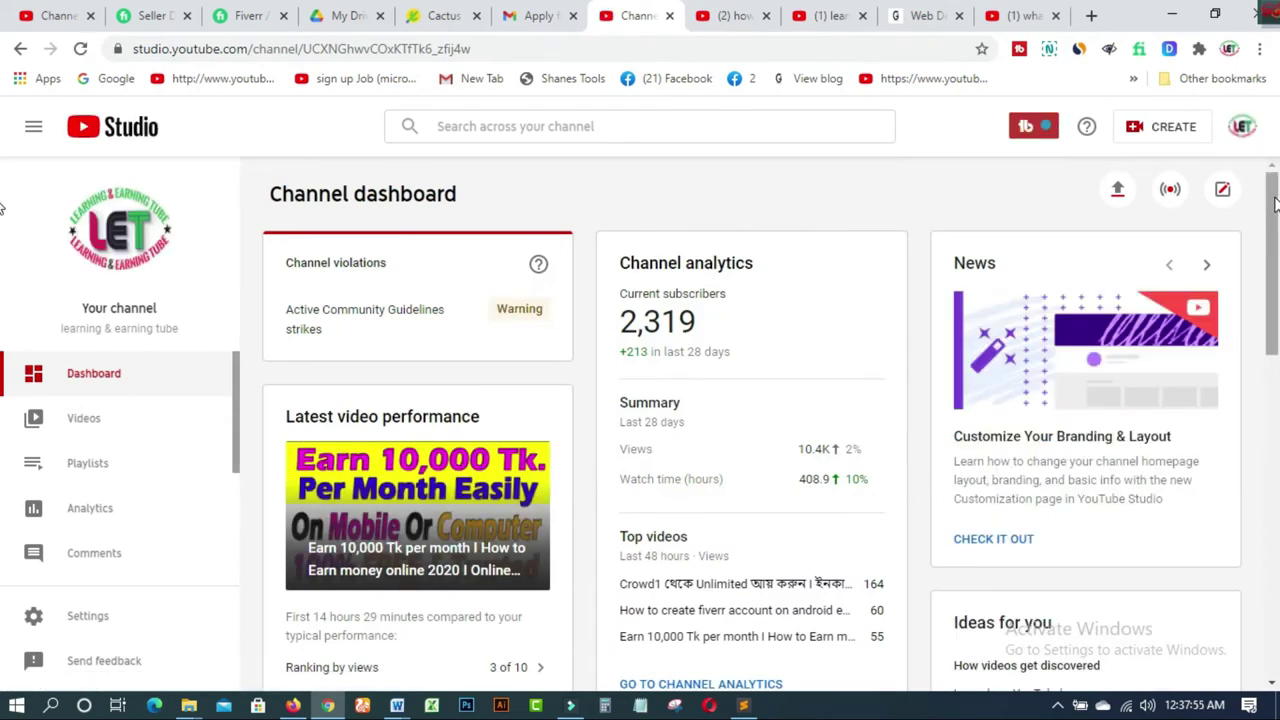
pyautogui.moveTo(1276, 205)
pyautogui.mouseDown()
pyautogui.moveTo(1276, 268)
pyautogui.moveTo(1276, 195)
pyautogui.mouseUp()
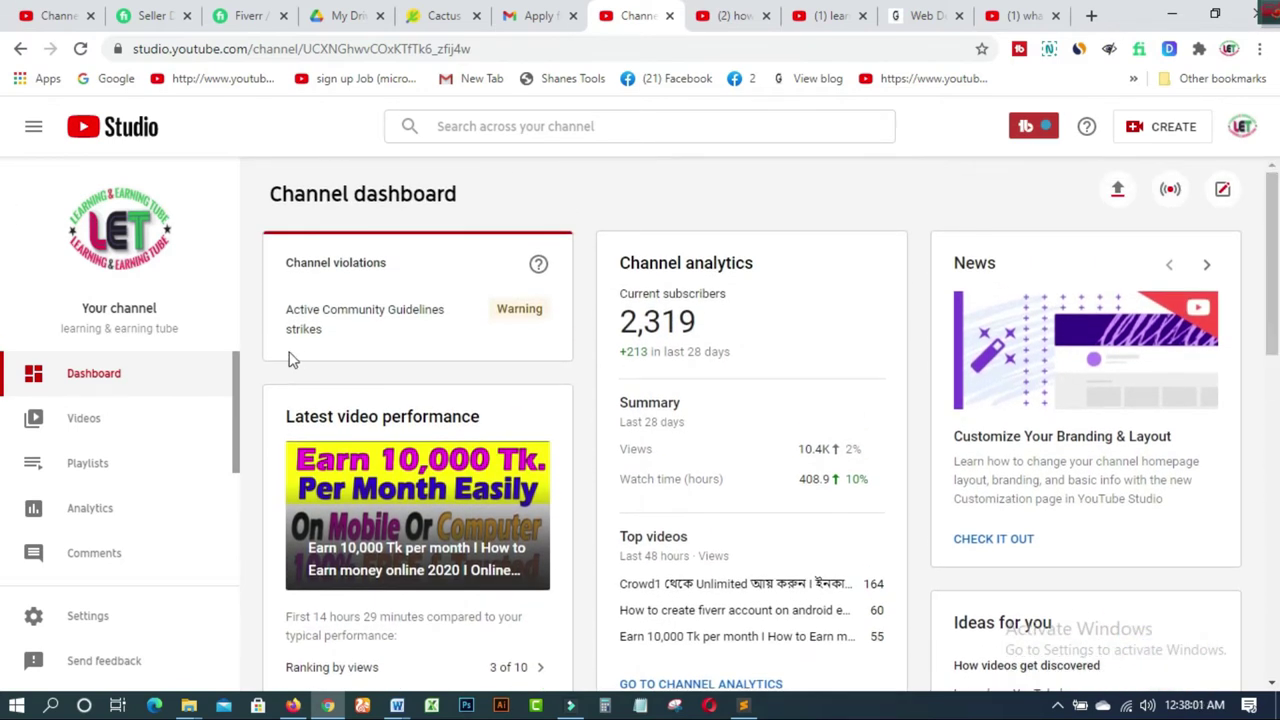
# - Open the channel's Monetization page in YouTube Studio and view the Partner Program requirements
pyautogui.moveTo(240, 366); pyautogui.dragTo(223, 486)
pyautogui.click(88, 481)
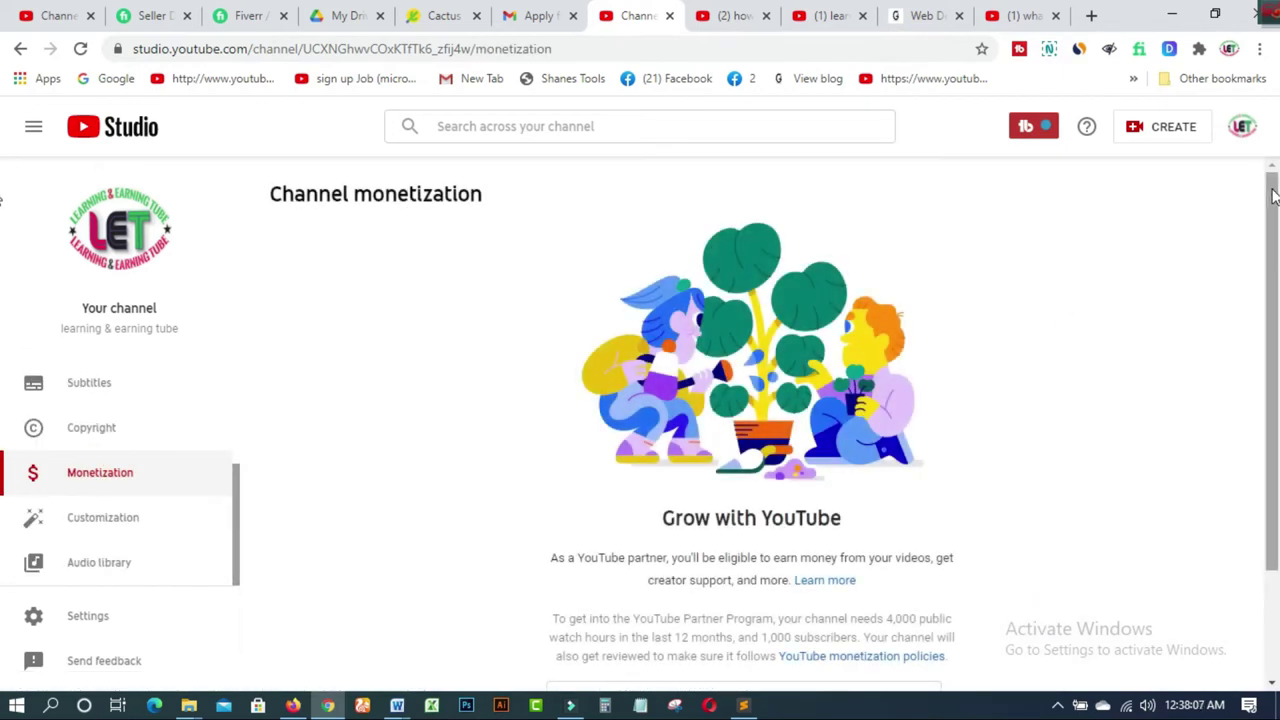
pyautogui.moveTo(1273, 200); pyautogui.dragTo(1267, 340)
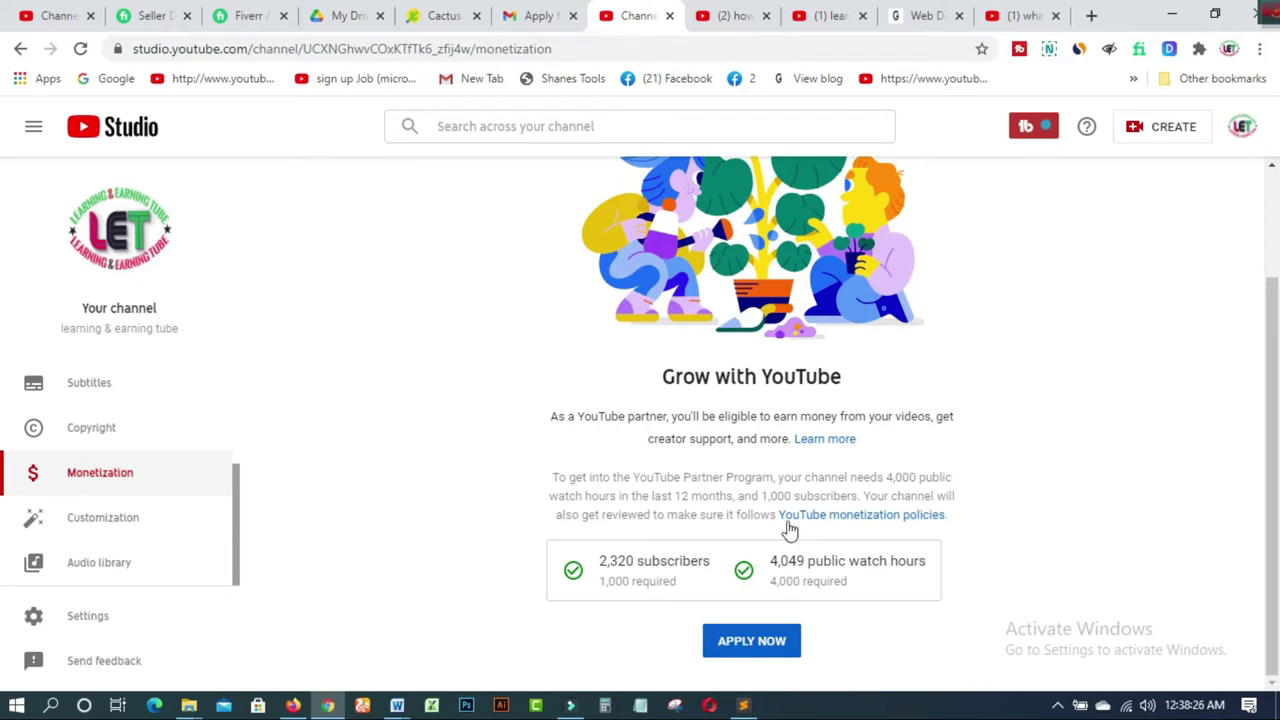
# - Review YouTube's "Apply for monetization" e-mail in Gmail, including its note on the next steps
pyautogui.click(535, 20)
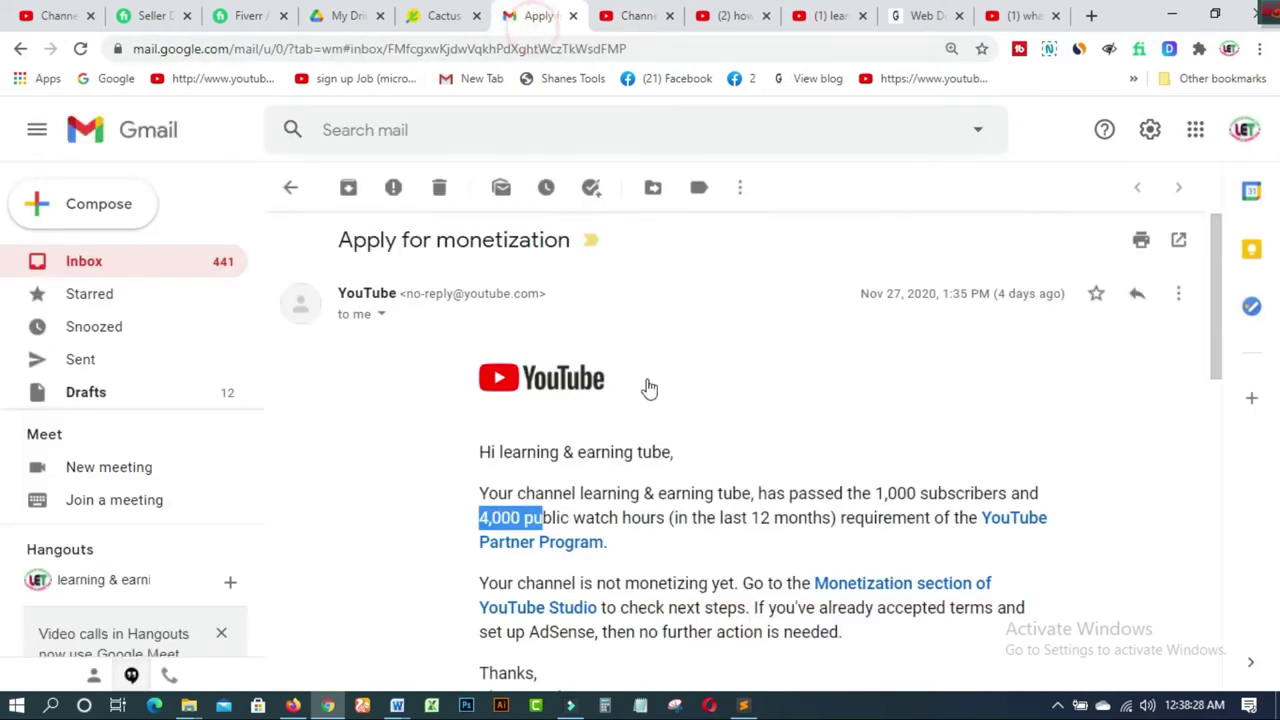
pyautogui.moveTo(1214, 320); pyautogui.dragTo(1223, 400)
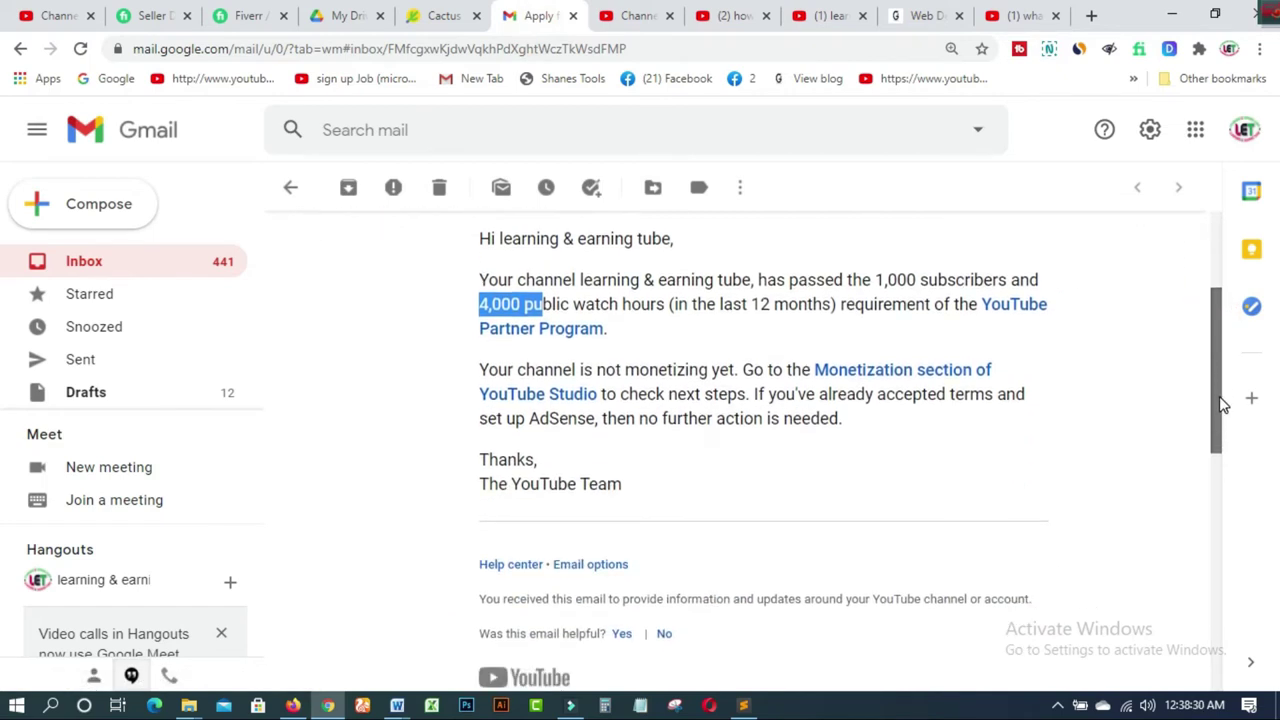
pyautogui.click(1008, 347)
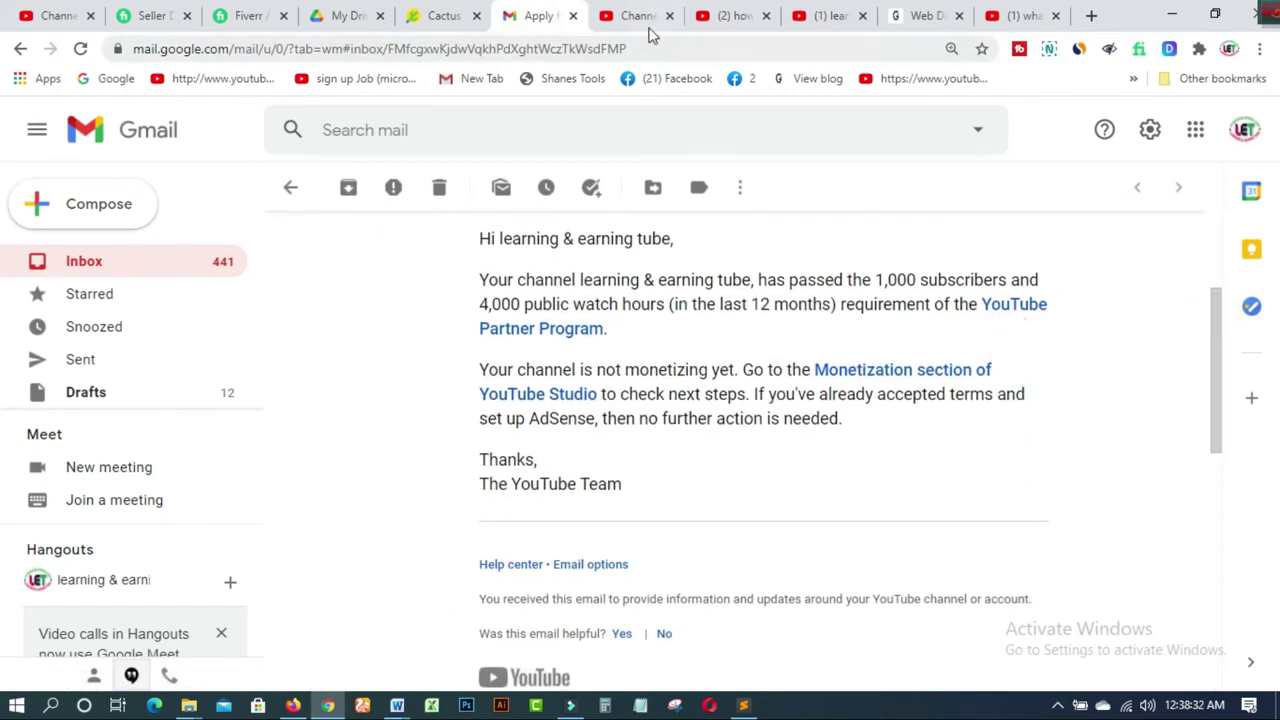
# - Return to YouTube Studio's monetization page and apply for the Partner Program, going to Step 1 of the application
pyautogui.click(634, 20)
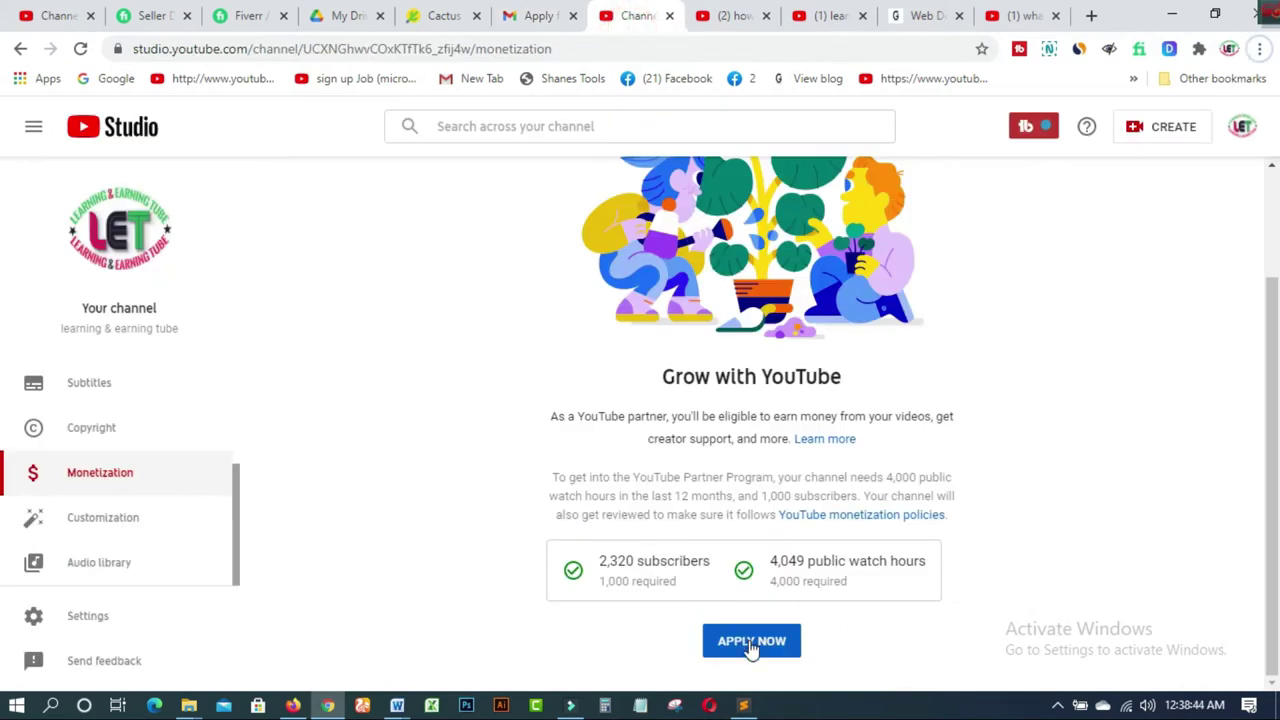
pyautogui.click(751, 641)
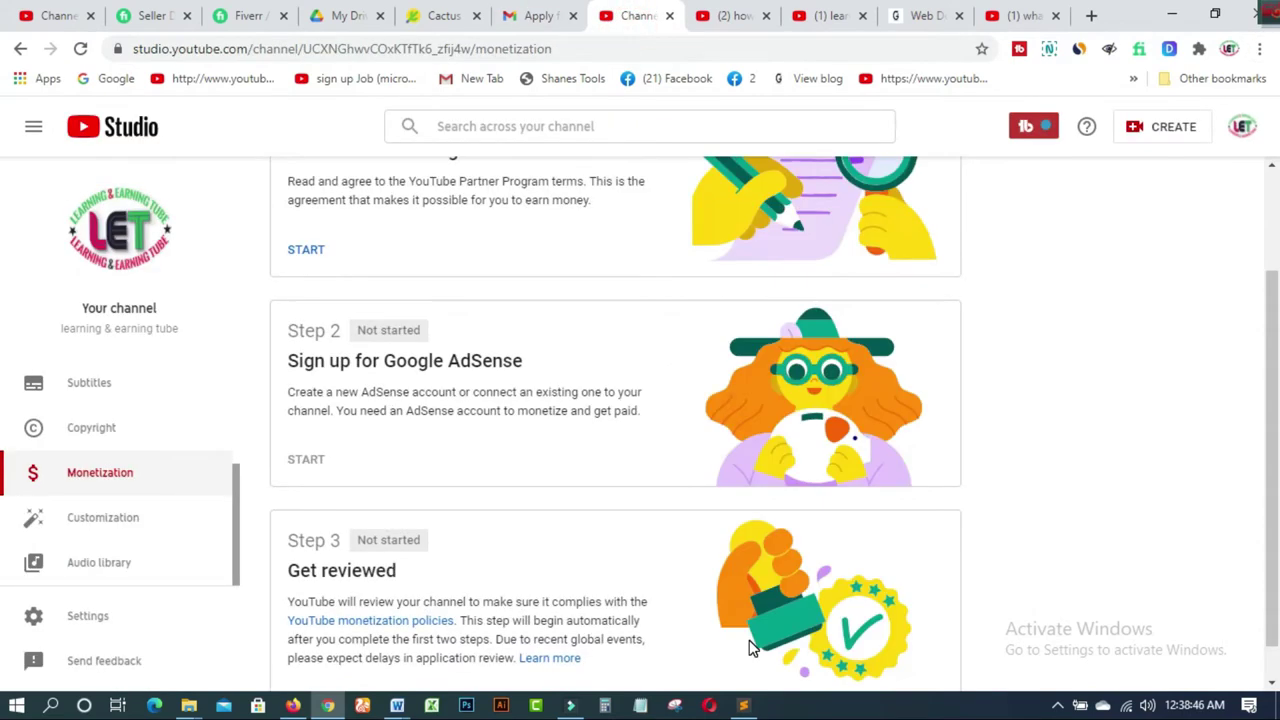
pyautogui.moveTo(1272, 392); pyautogui.dragTo(1273, 350)
pyautogui.click(1171, 375)
pyautogui.moveTo(1272, 275); pyautogui.dragTo(1276, 425)
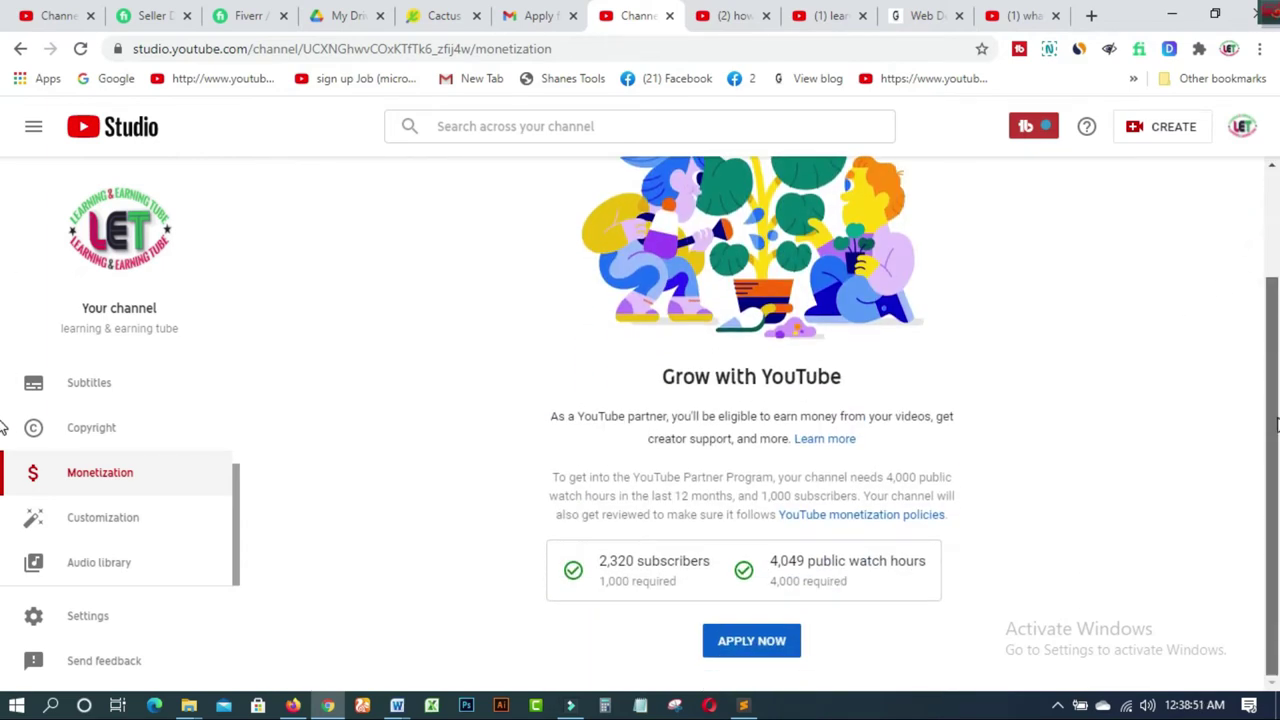
pyautogui.click(757, 645)
pyautogui.moveTo(1272, 300); pyautogui.dragTo(1277, 194)
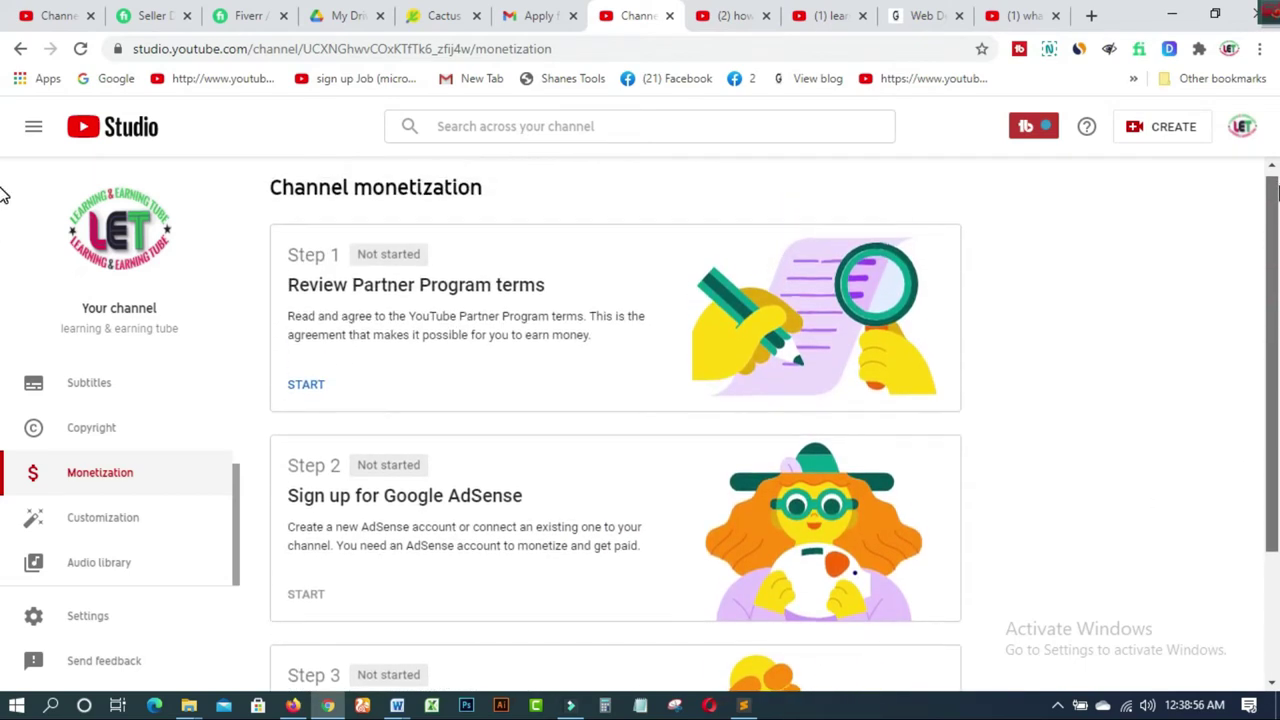
# - Start Step 1 of the monetization application, read through the YouTube Partner Program terms and accept them
pyautogui.moveTo(1277, 194); pyautogui.dragTo(1278, 192)
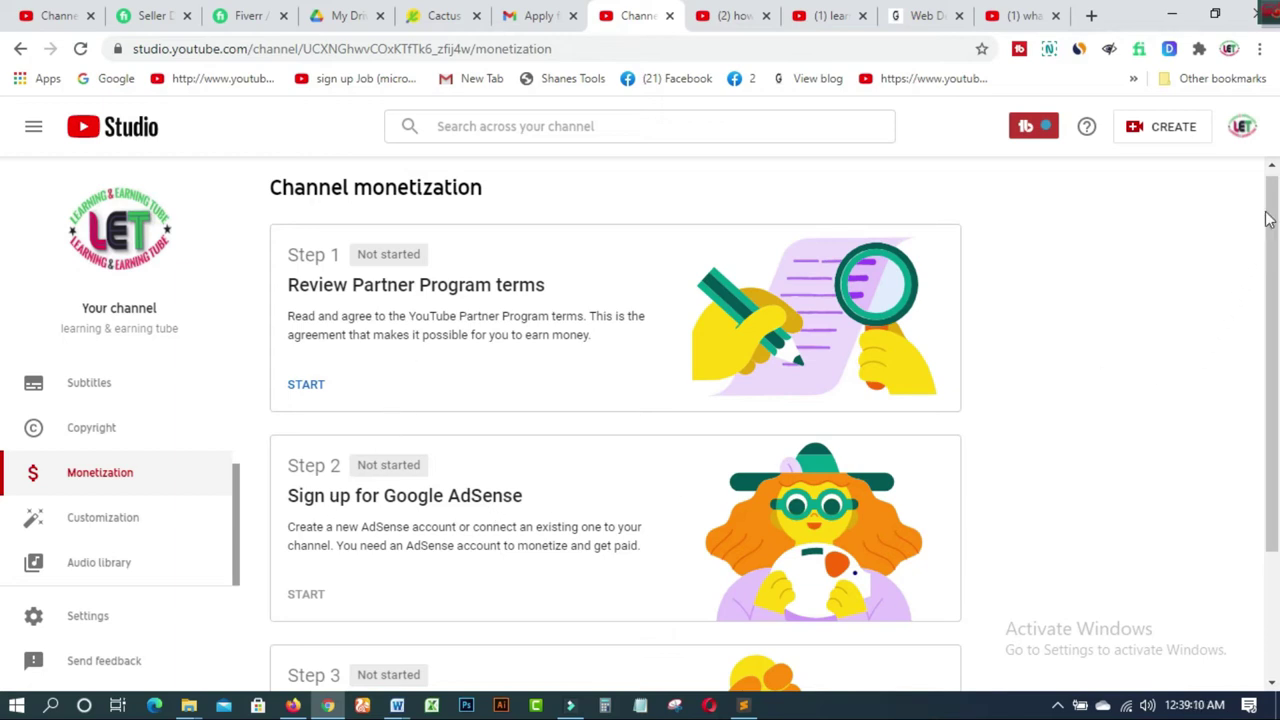
pyautogui.moveTo(1271, 220); pyautogui.dragTo(1271, 300)
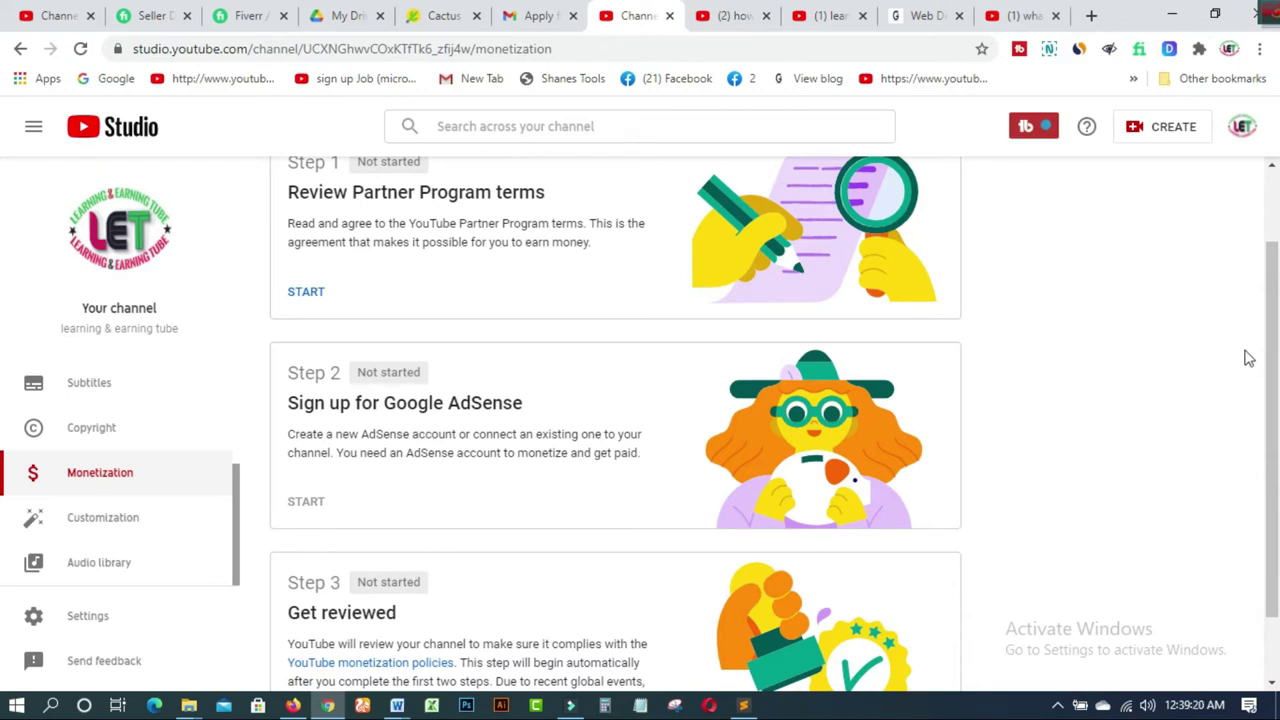
pyautogui.moveTo(1276, 285); pyautogui.dragTo(1276, 207)
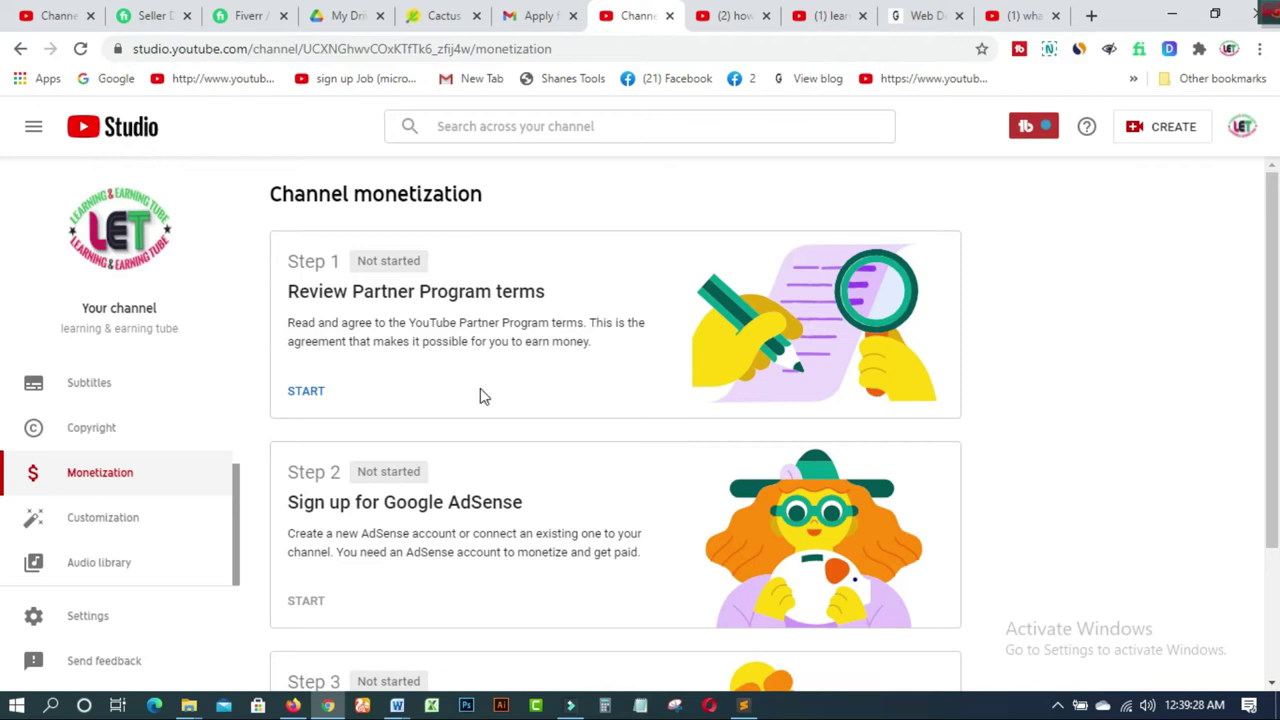
pyautogui.click(306, 393)
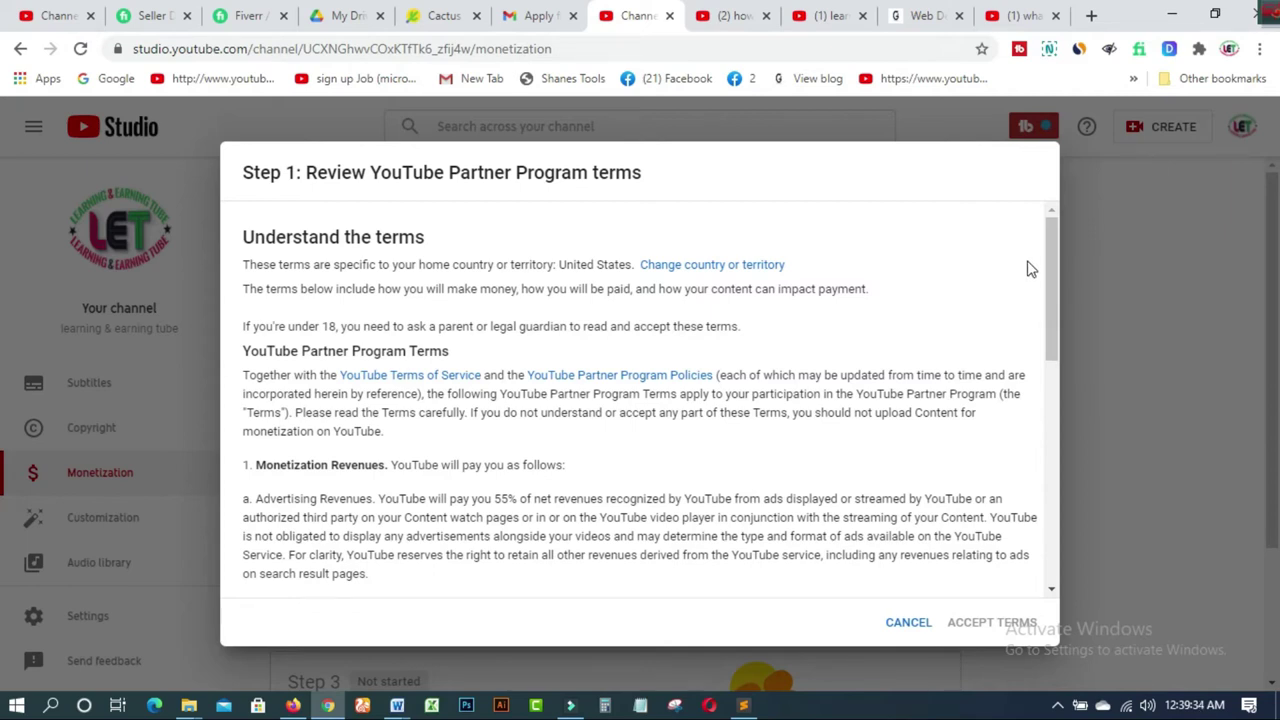
pyautogui.moveTo(1049, 236); pyautogui.dragTo(1050, 303)
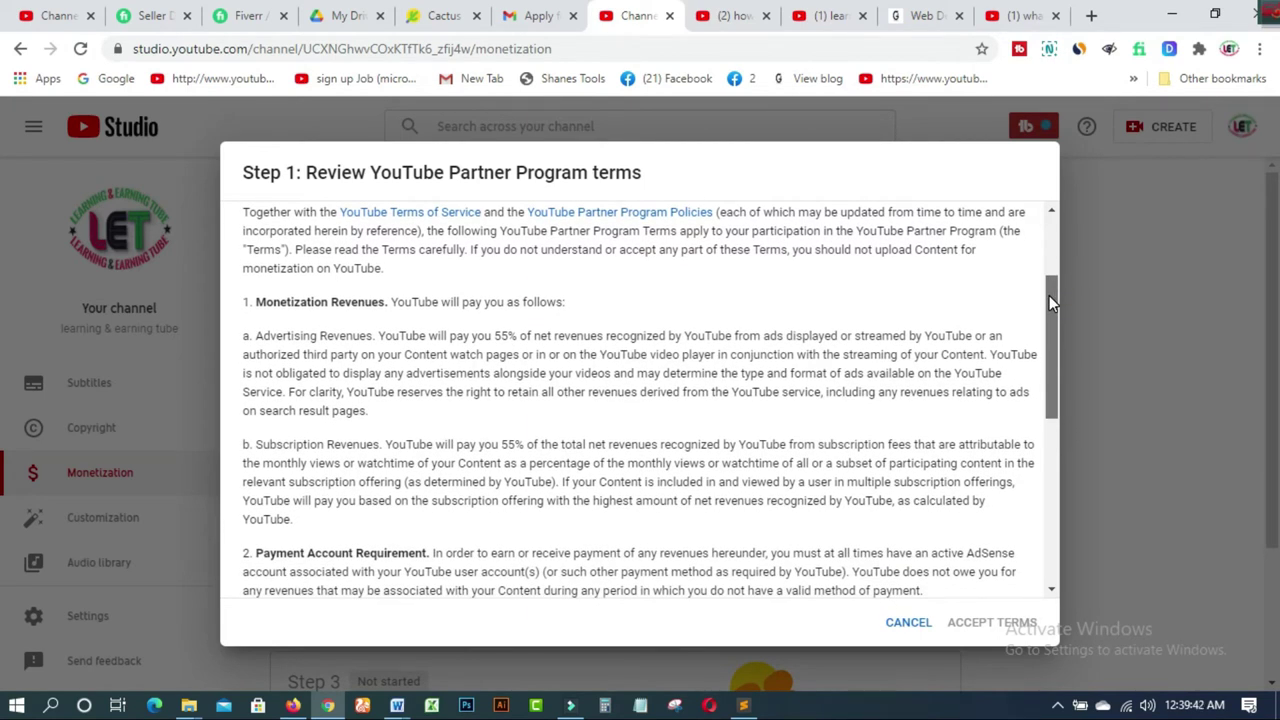
pyautogui.moveTo(1049, 295); pyautogui.dragTo(1050, 303)
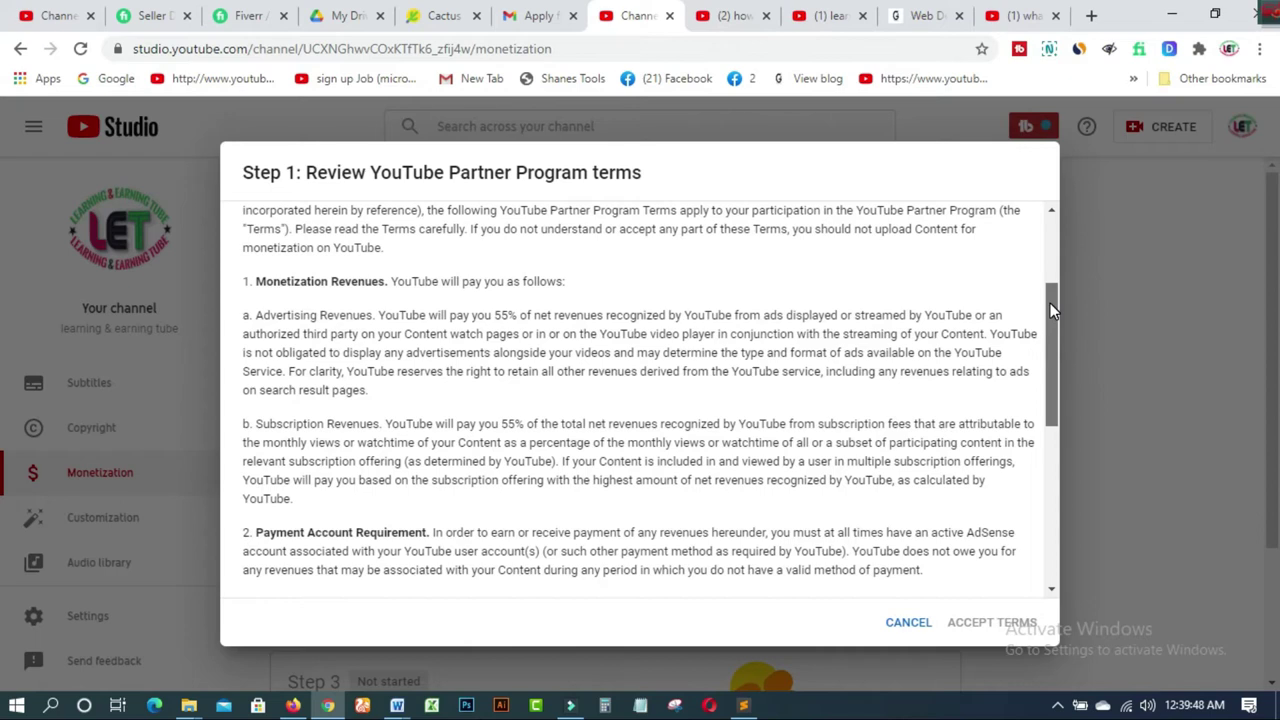
pyautogui.moveTo(1050, 305); pyautogui.dragTo(1050, 487)
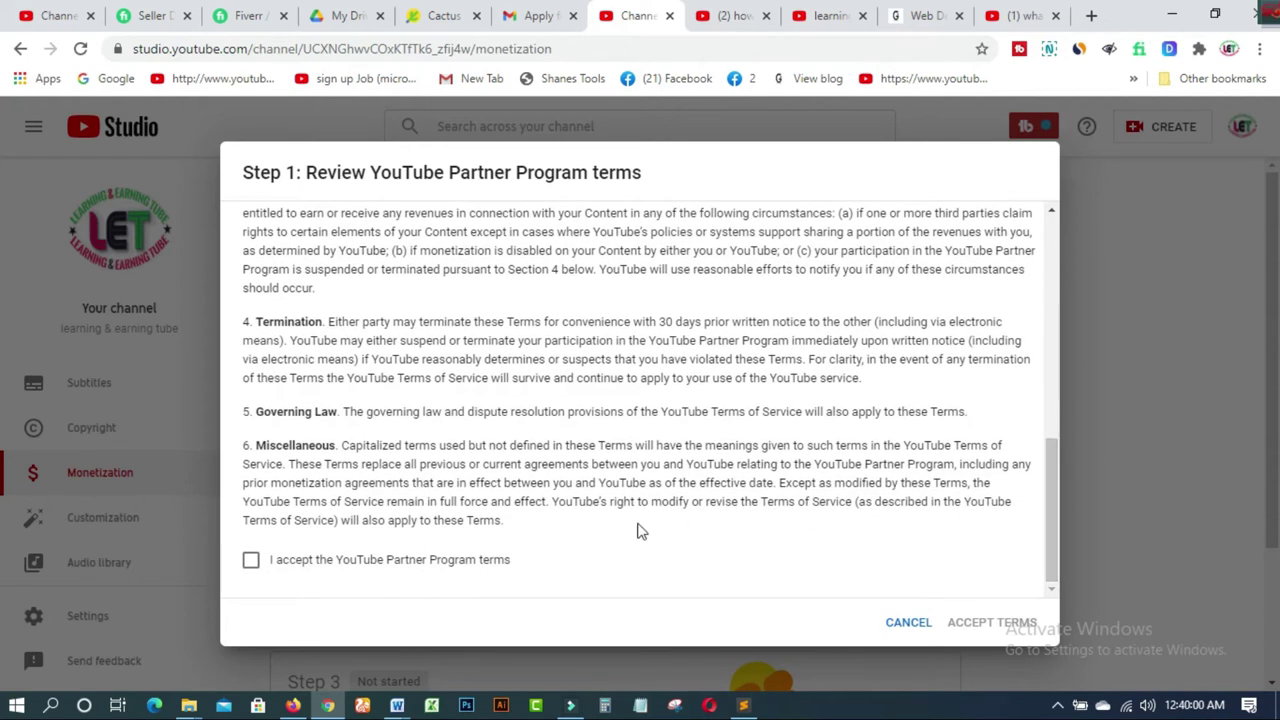
pyautogui.click(252, 566)
pyautogui.click(978, 630)
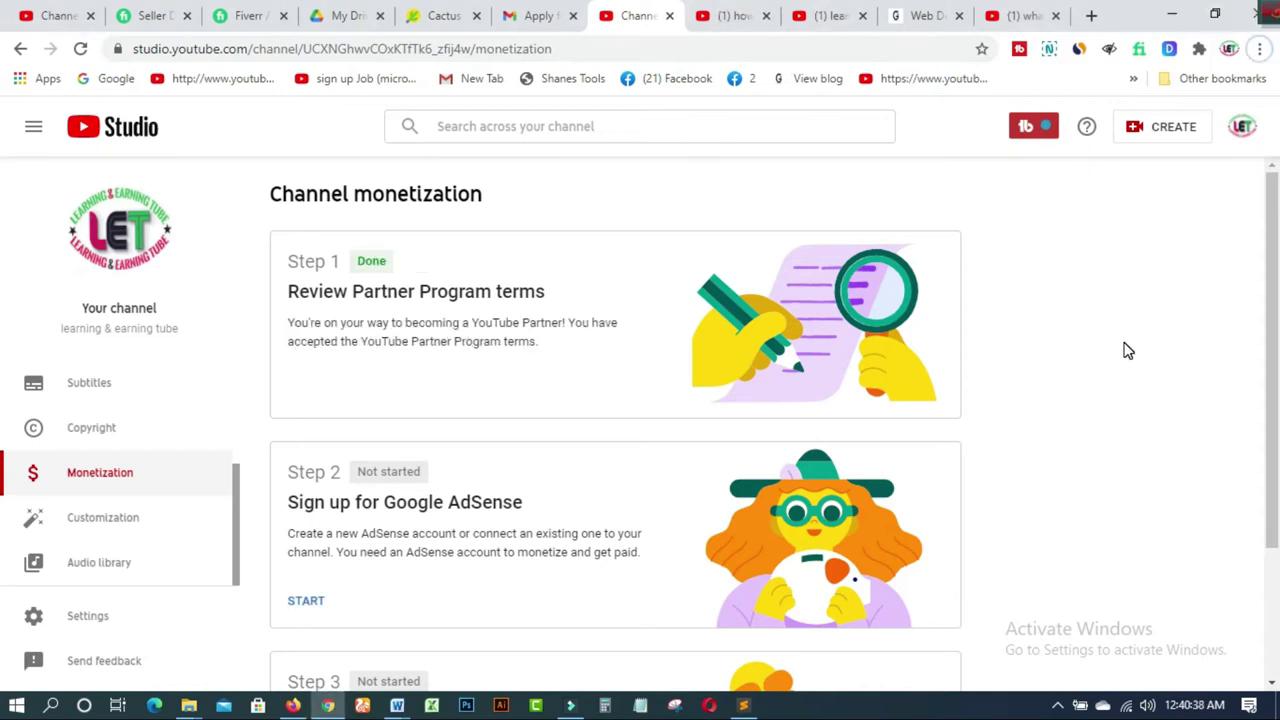
# - Start Step 2, Google AdSense sign-up, answer "No, I don't have an existing account" and continue to AdSense
pyautogui.doubleClick(366, 261)
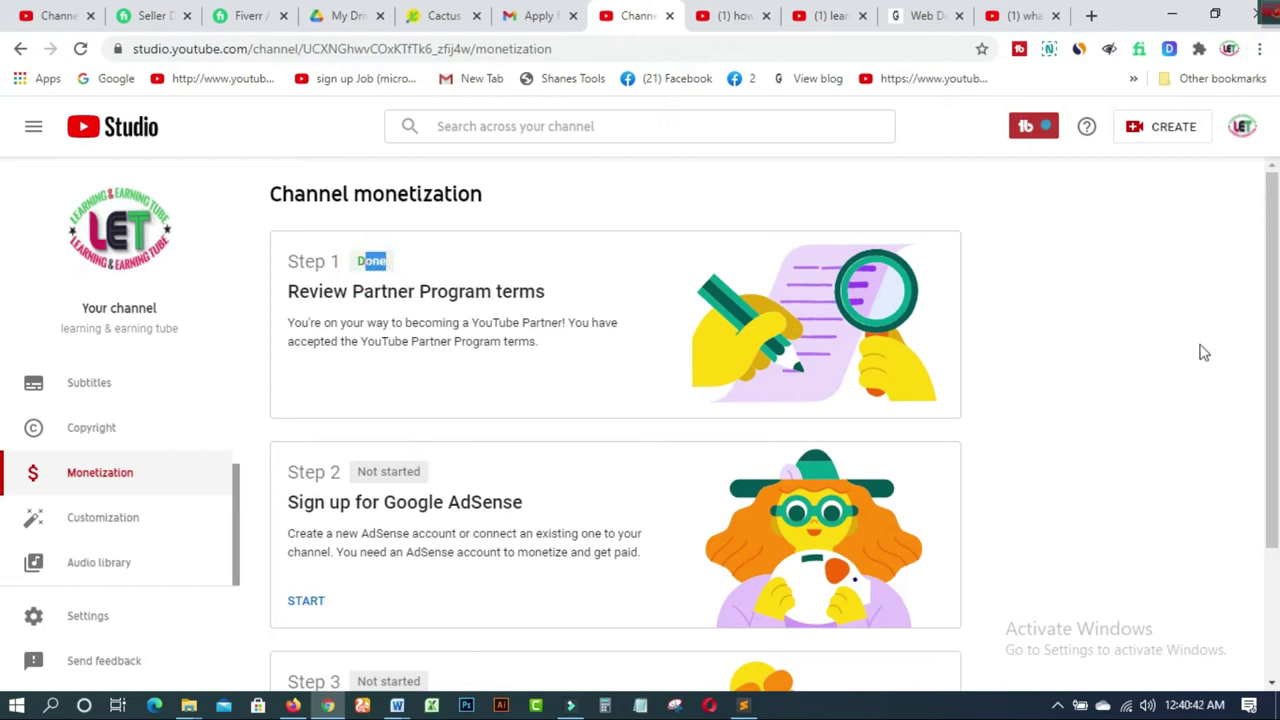
pyautogui.scroll(-2, 1273, 353)
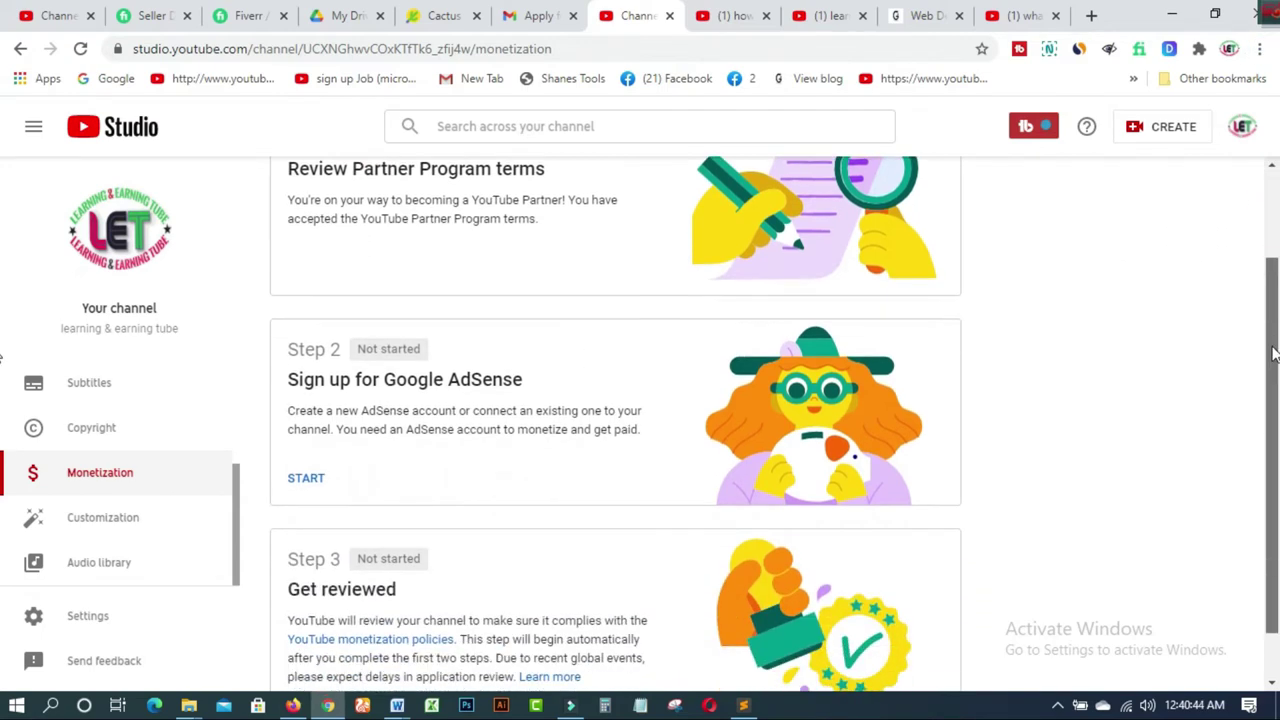
pyautogui.scroll(-1, 1273, 353)
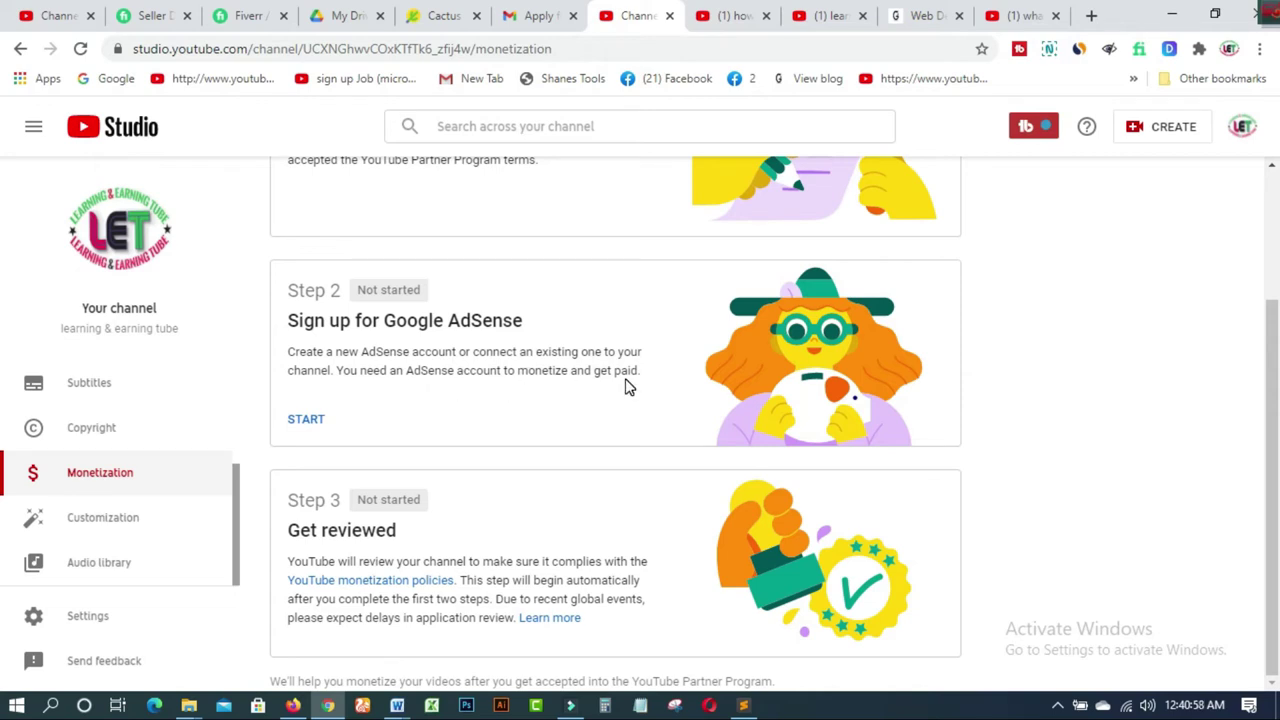
pyautogui.click(306, 420)
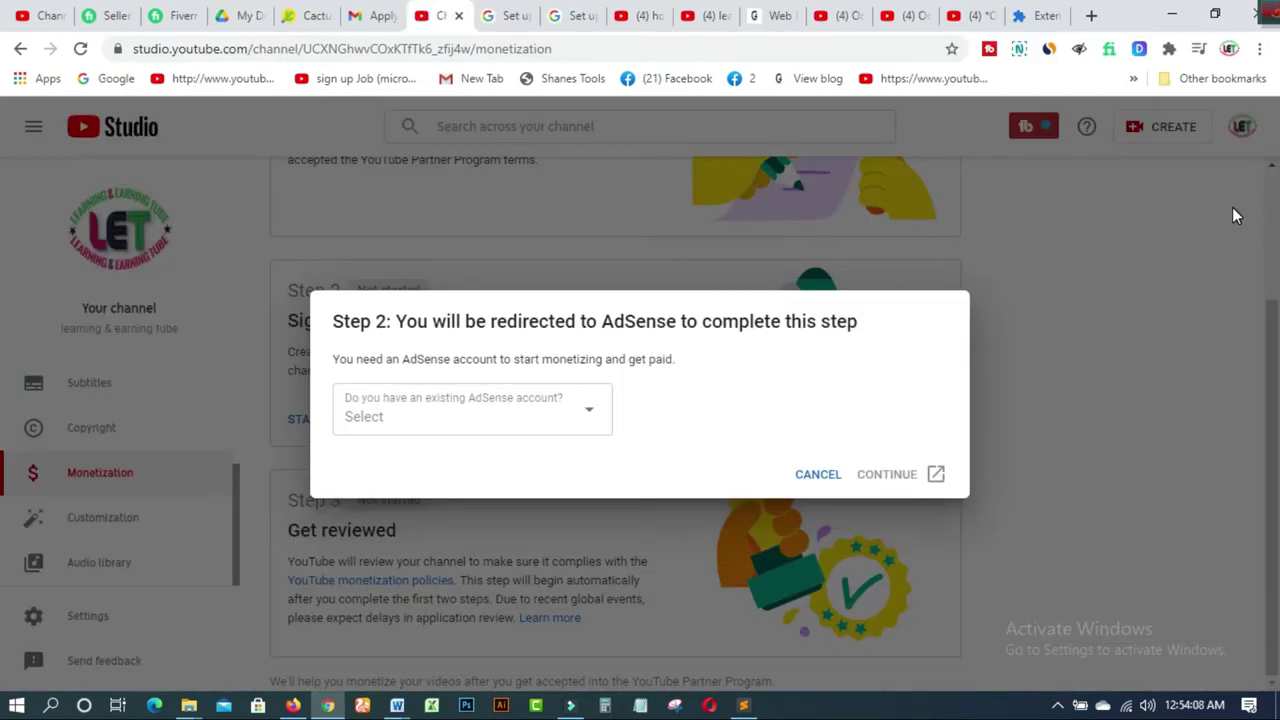
pyautogui.click(866, 307)
pyautogui.click(592, 416)
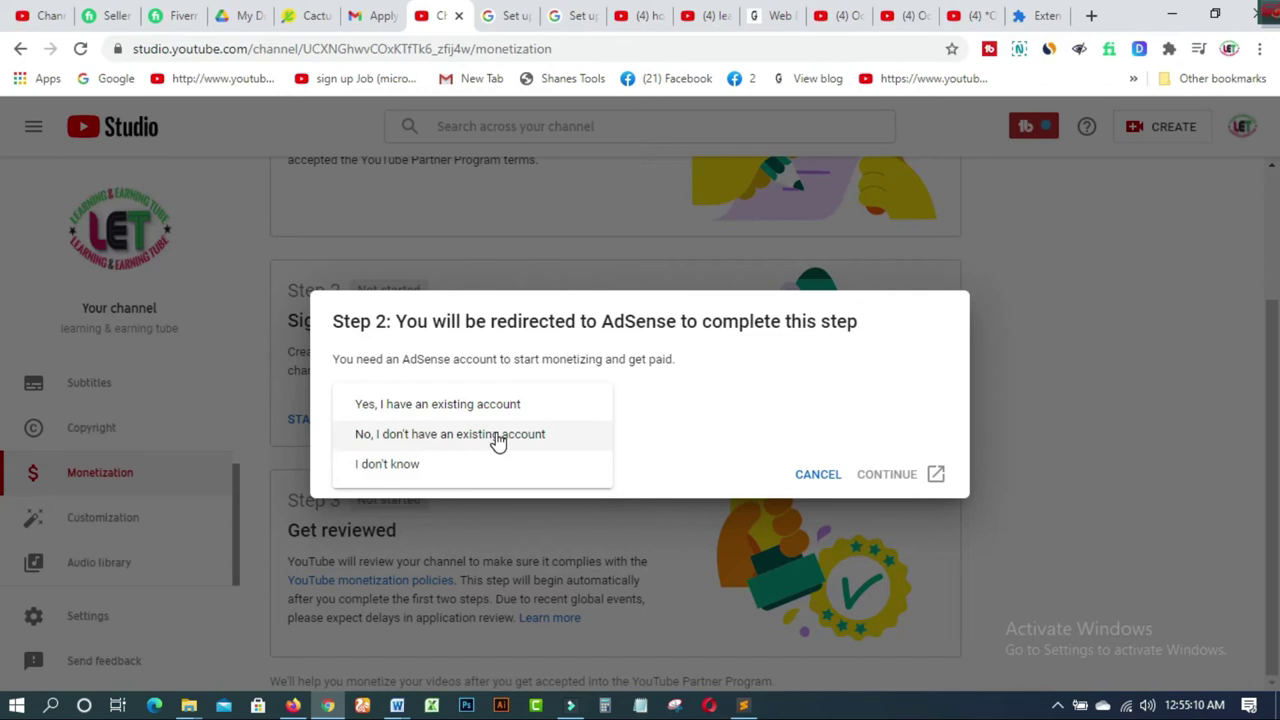
pyautogui.click(428, 447)
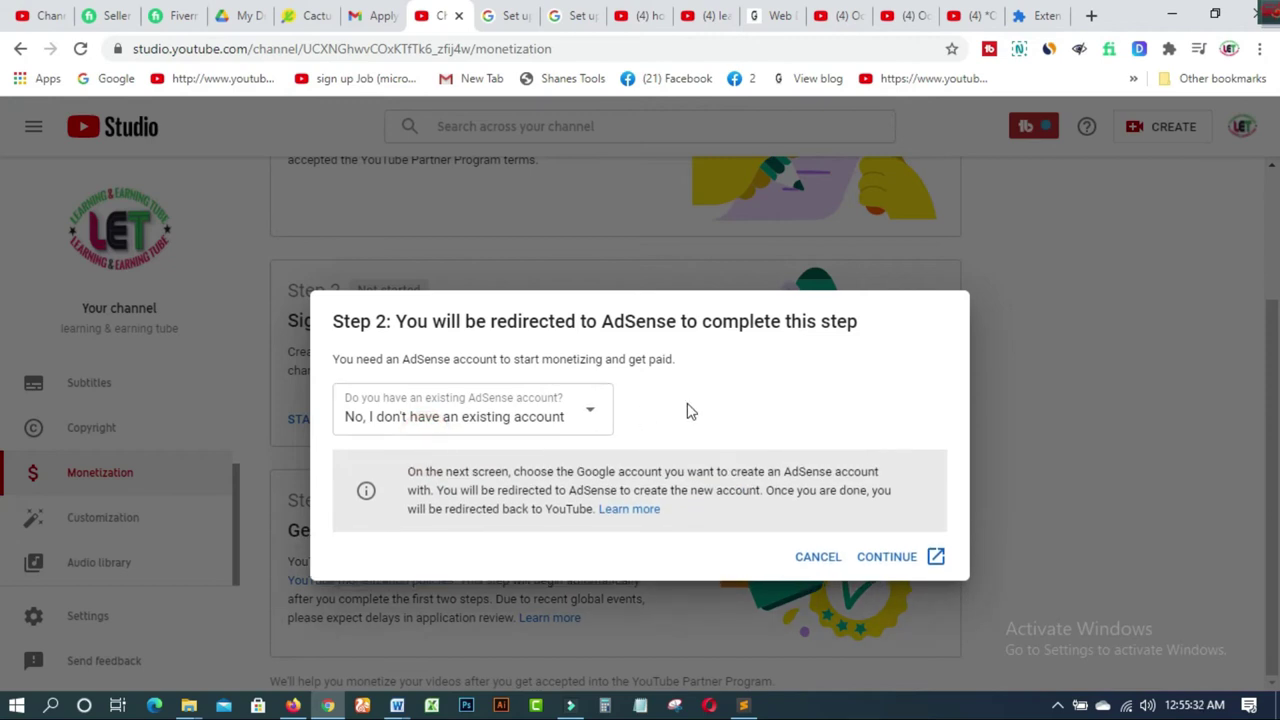
pyautogui.click(891, 562)
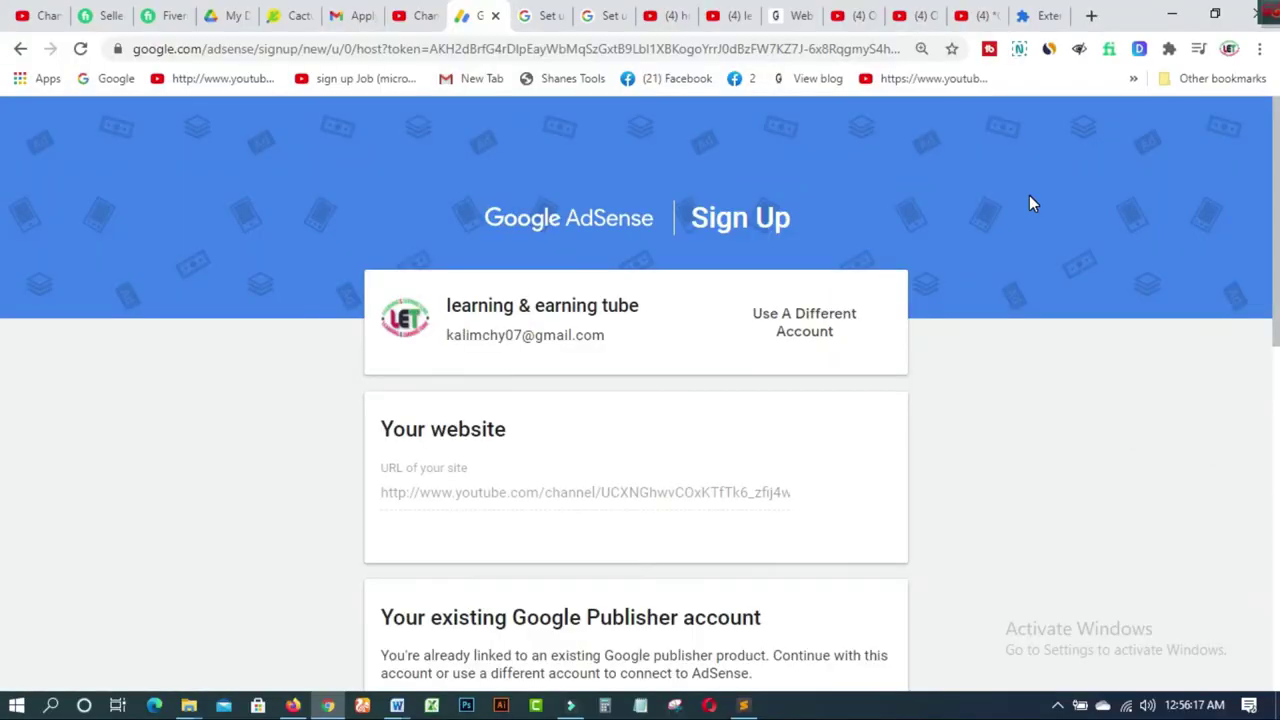
# - Check the channel URL in the AdSense sign-up form and opt in to customized help and performance suggestions
pyautogui.scroll(-3, 1275, 333)
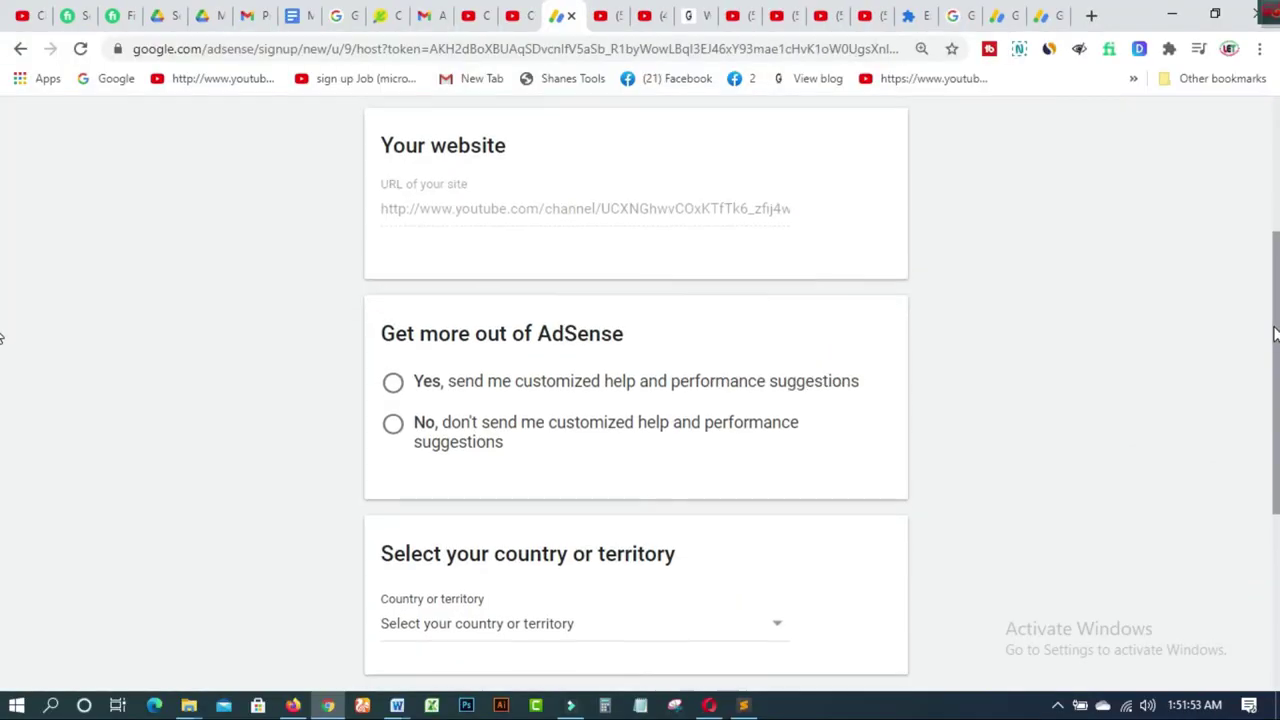
pyautogui.moveTo(1275, 333)
pyautogui.mouseDown()
pyautogui.moveTo(1275, 347)
pyautogui.moveTo(1274, 300)
pyautogui.moveTo(1268, 318)
pyautogui.mouseUp()
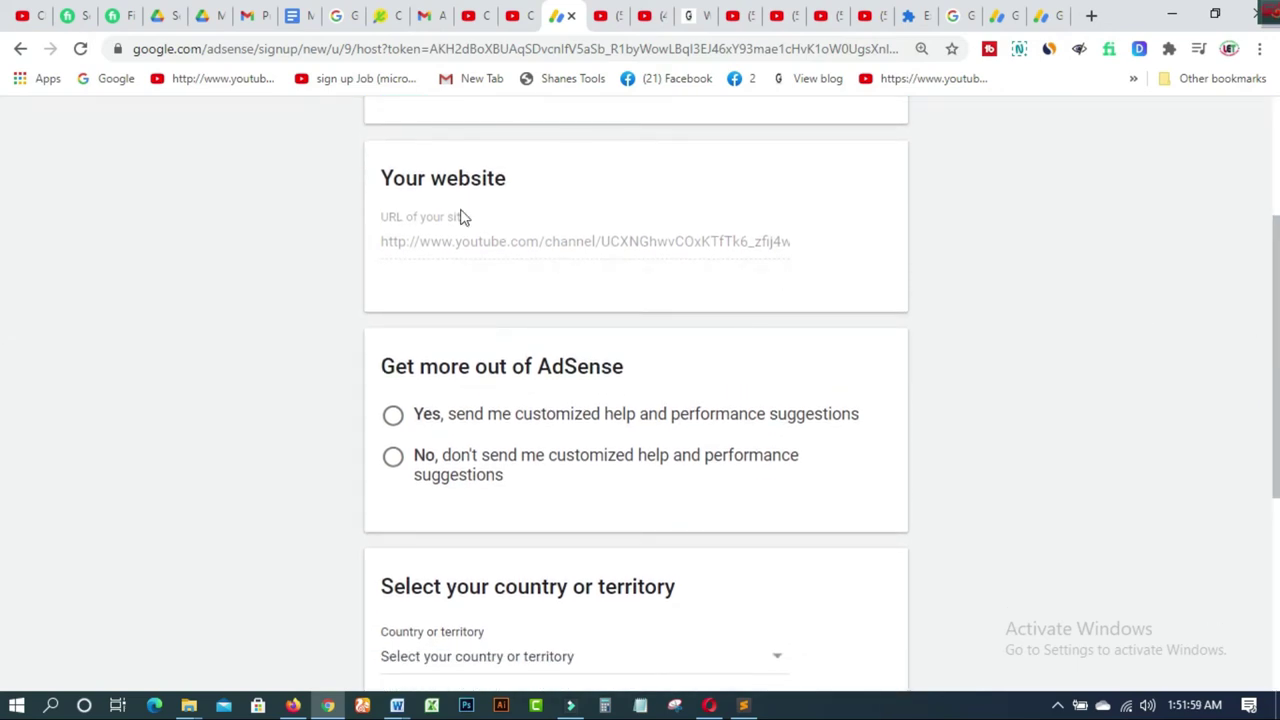
pyautogui.moveTo(388, 241); pyautogui.dragTo(788, 241)
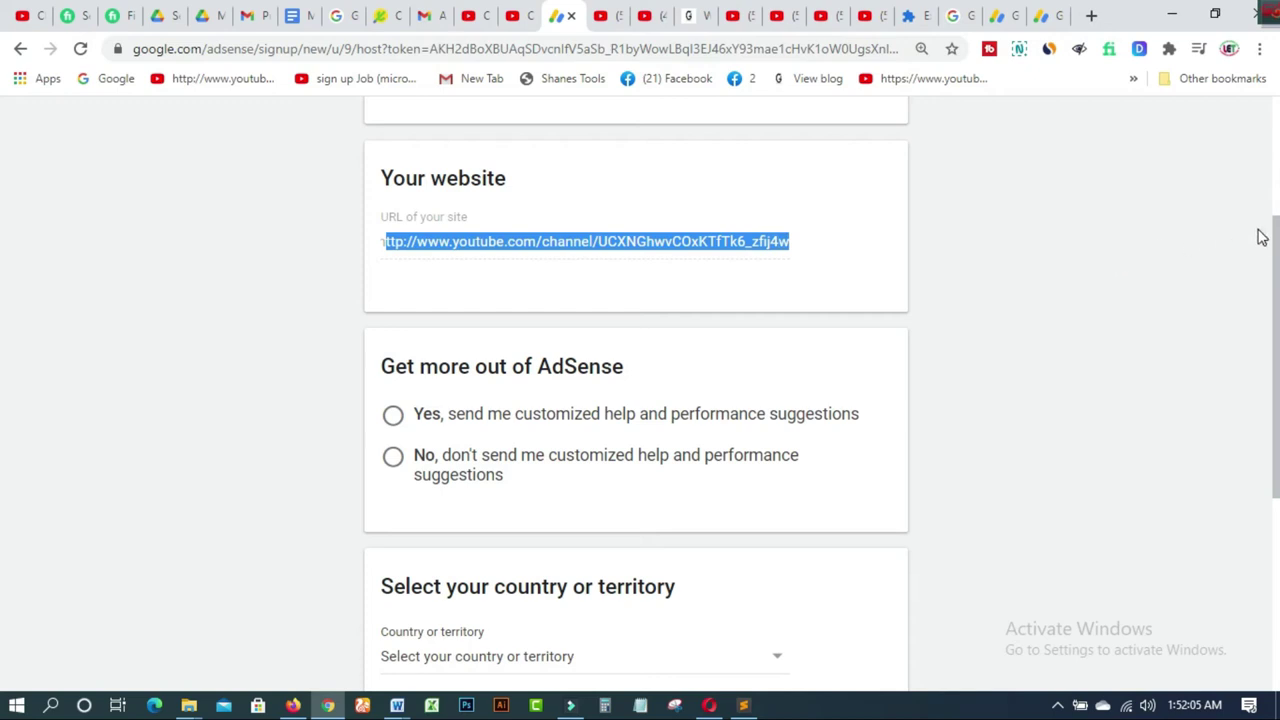
pyautogui.scroll(-2, 3, 234)
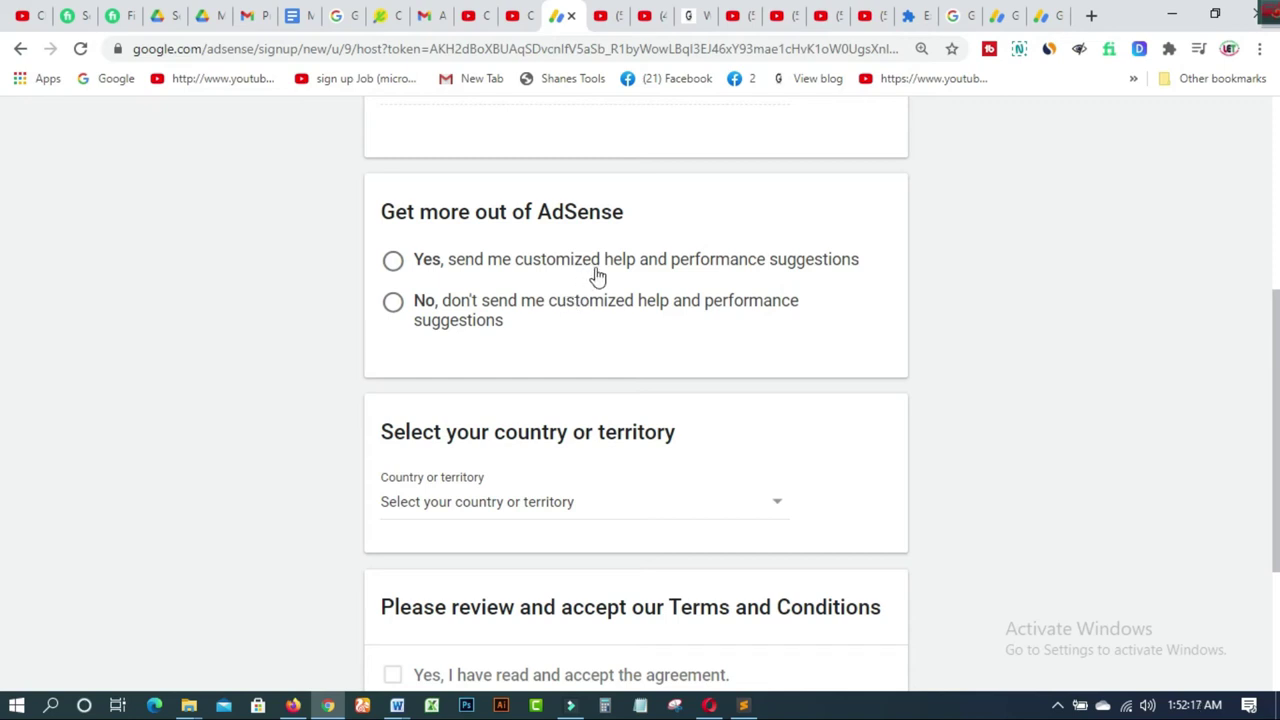
pyautogui.click(394, 262)
# - Open the country or territory choices in the AdSense sign-up form and browse them
pyautogui.moveTo(1274, 308); pyautogui.dragTo(1257, 420)
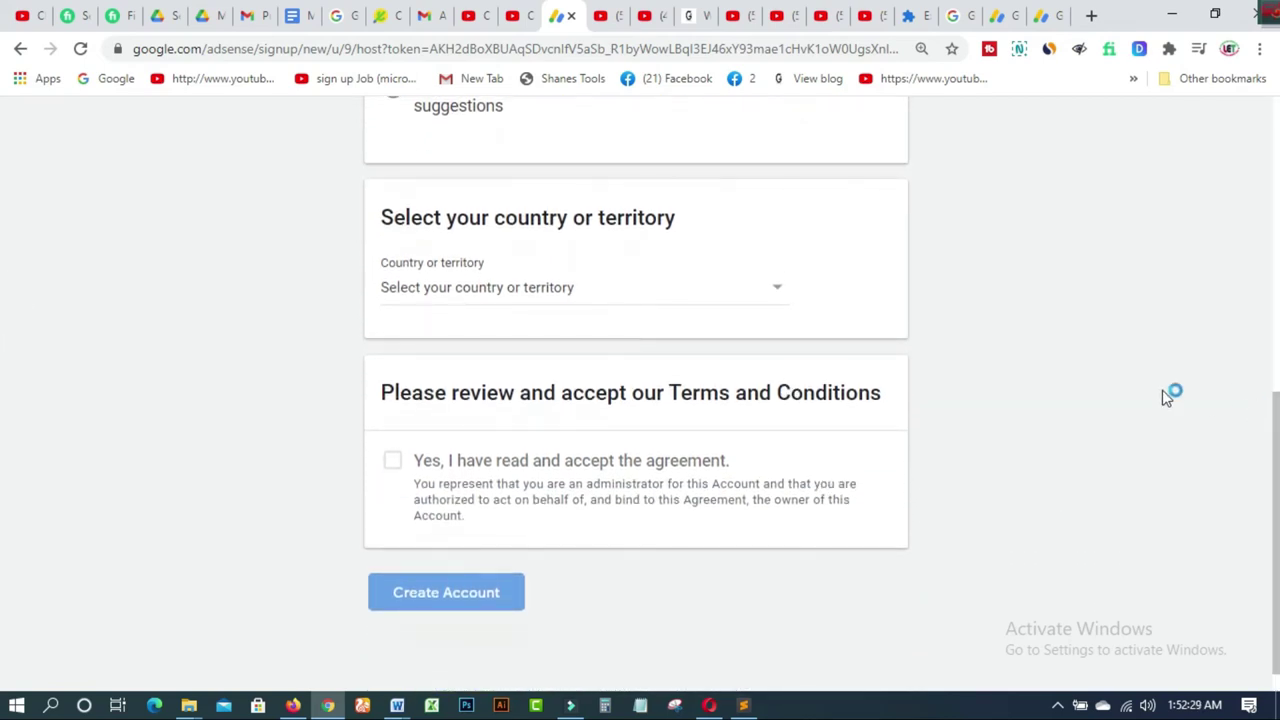
pyautogui.click(778, 290)
pyautogui.click(781, 297)
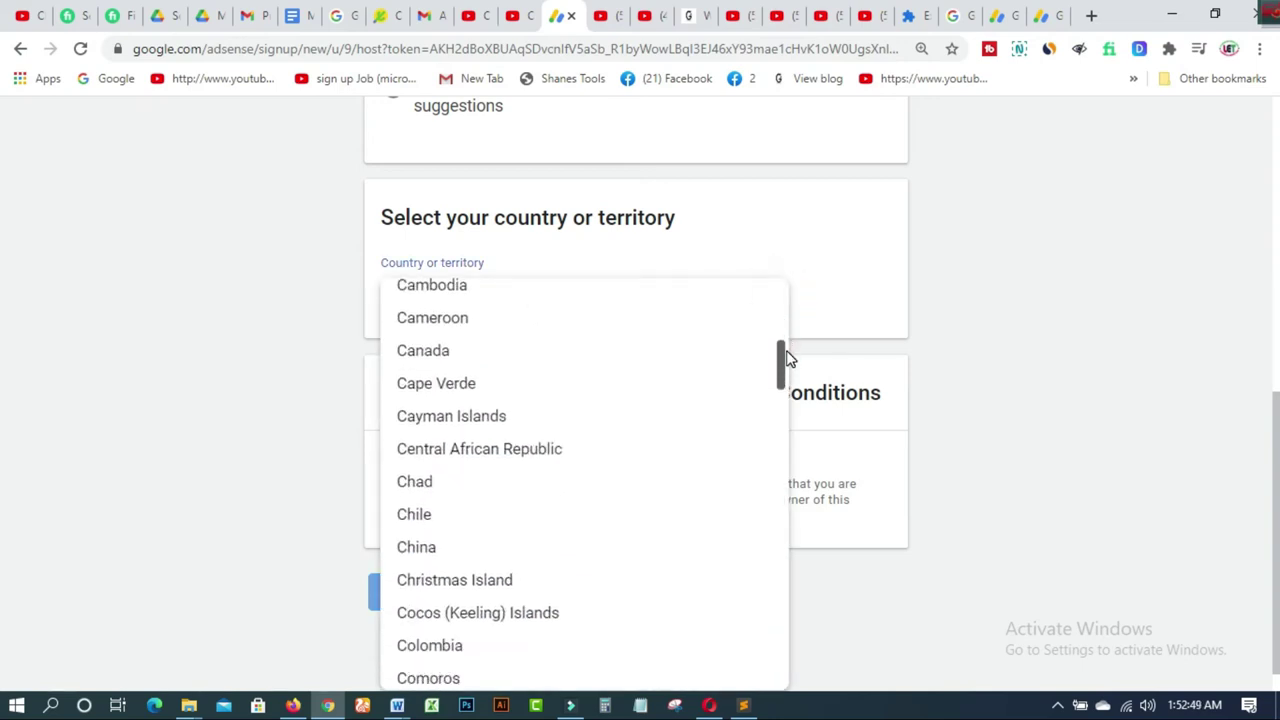